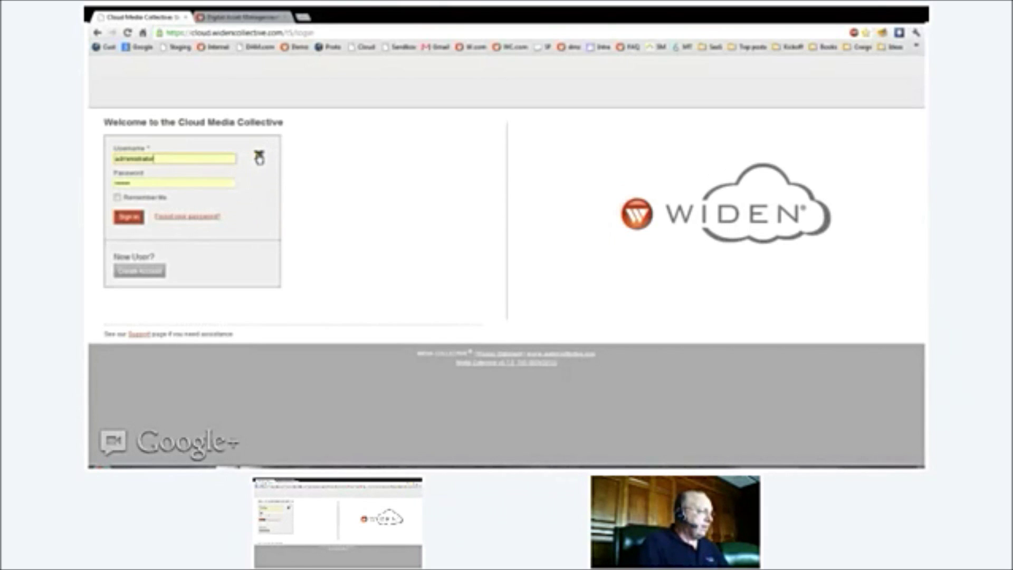
Sign in to the Cloud Media Collective with the prefilled administrator login.
{"action": "left_click", "coordinate": [128, 217]}
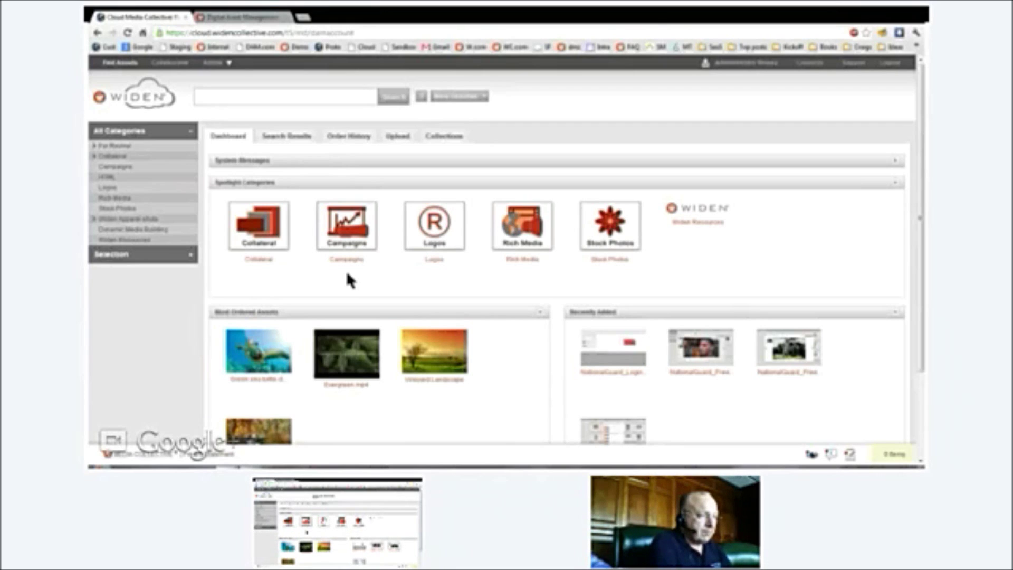
{"action": "left_click_drag", "start_coordinate": [347, 279], "coordinate": [437, 442]}
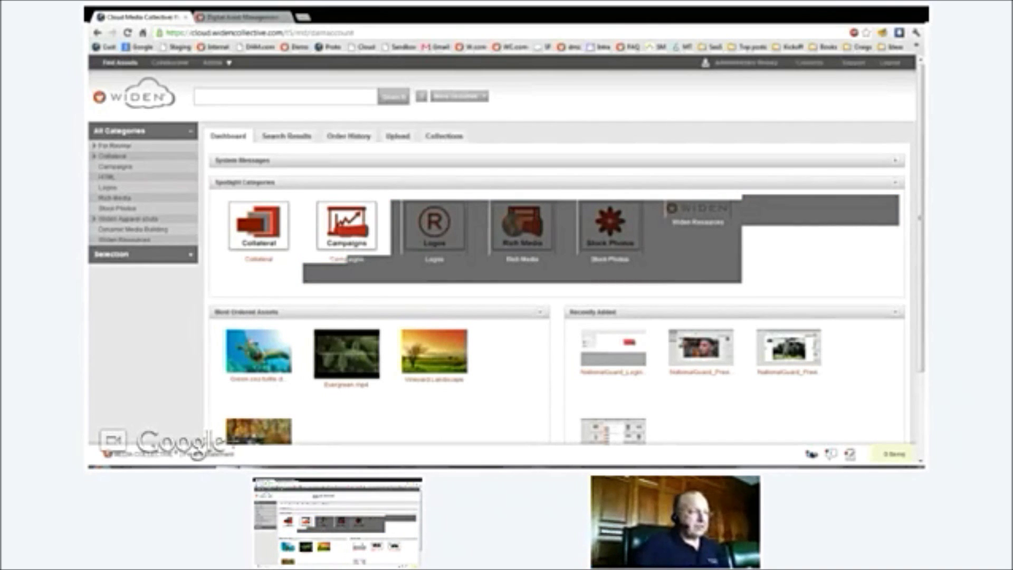
{"action": "left_click", "coordinate": [834, 266]}
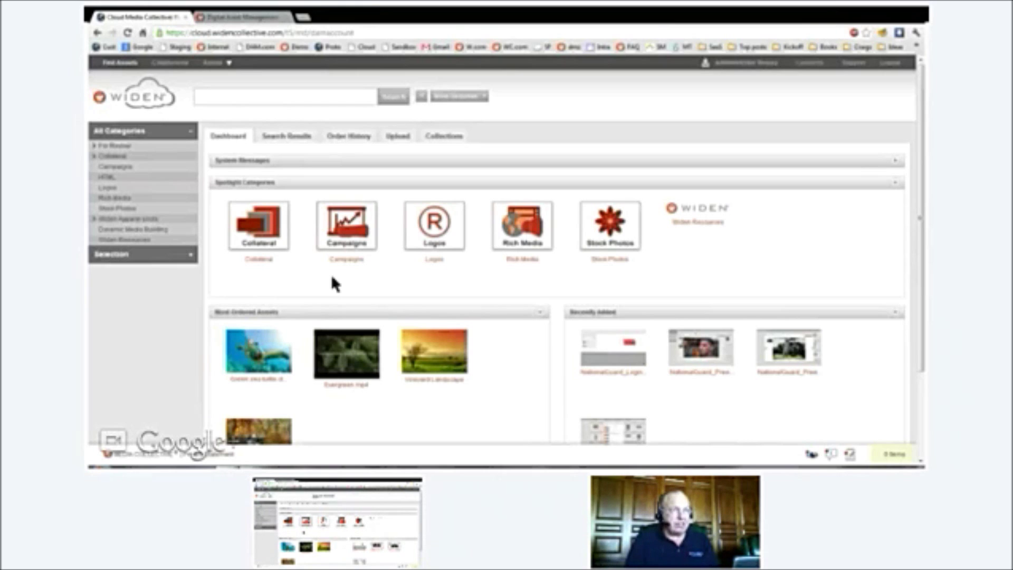
Search the media library for "widen".
{"action": "left_click", "coordinate": [226, 99]}
{"action": "type", "text": "wi"}
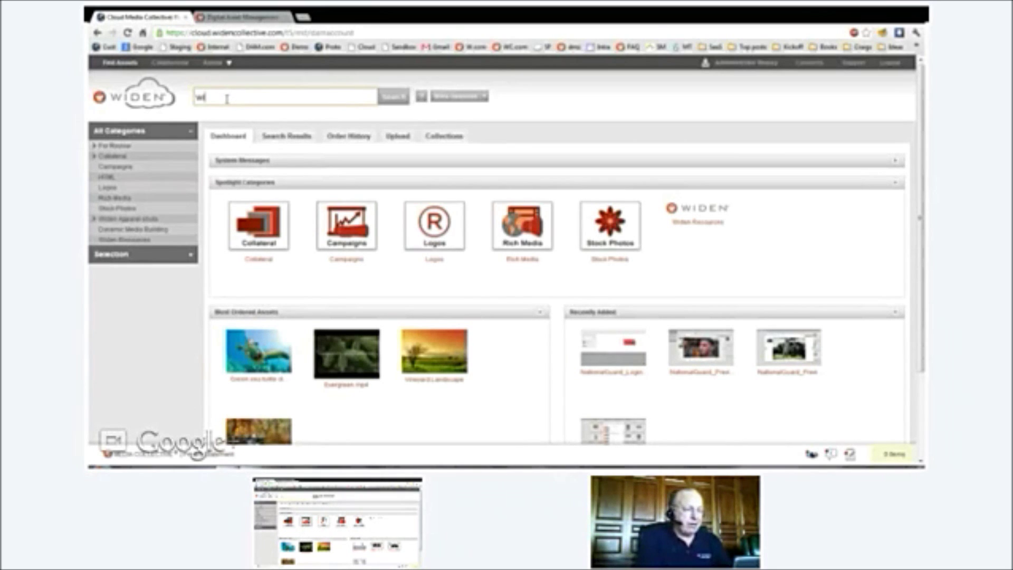
{"action": "type", "text": "den"}
{"action": "key", "text": "Return"}
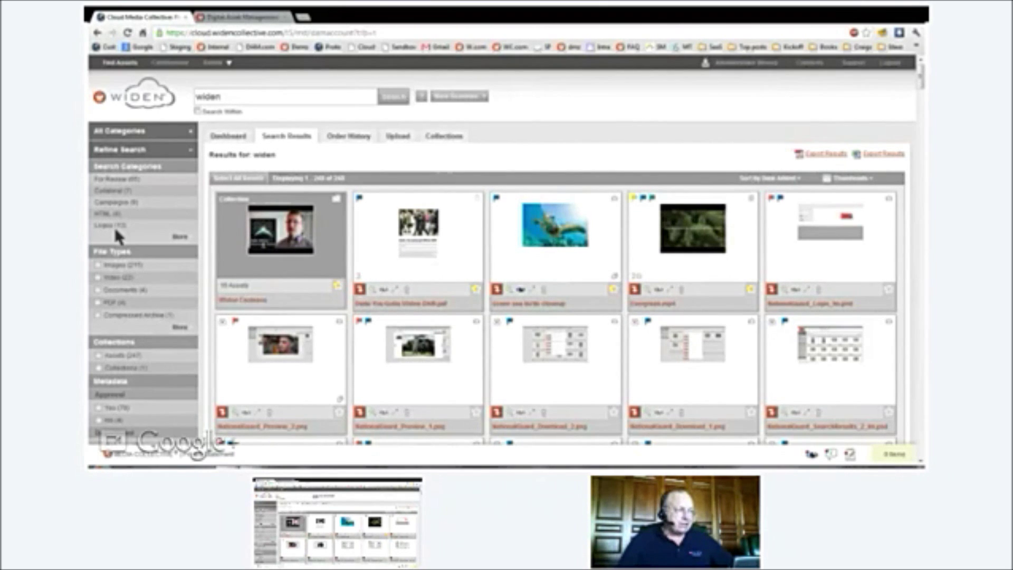
Refine the search results to the Production/Assembly department and the Images file type.
{"action": "scroll", "coordinate": [115, 227], "scroll_direction": "down", "scroll_amount": 1}
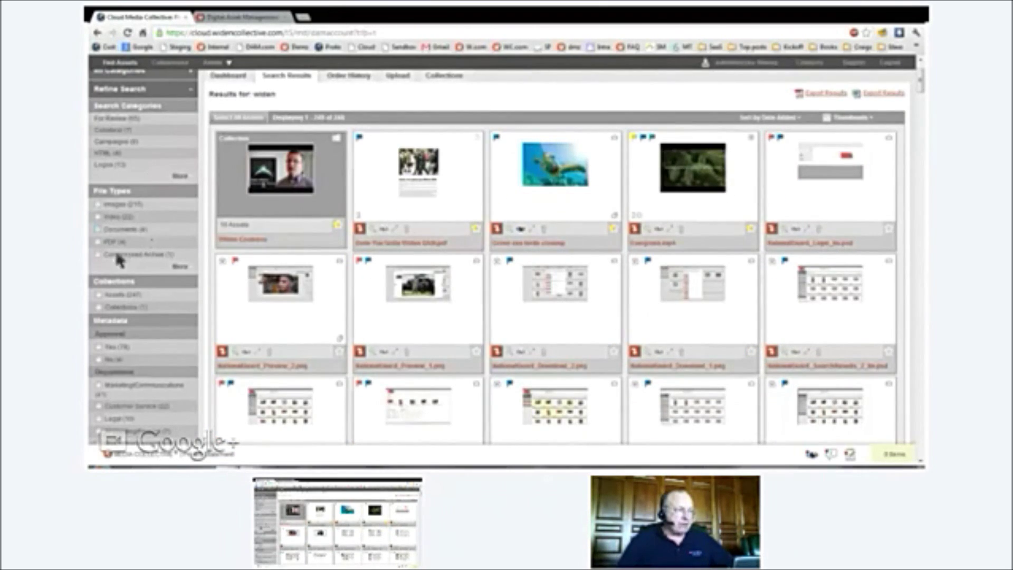
{"action": "scroll", "coordinate": [153, 227], "scroll_direction": "down", "scroll_amount": 2}
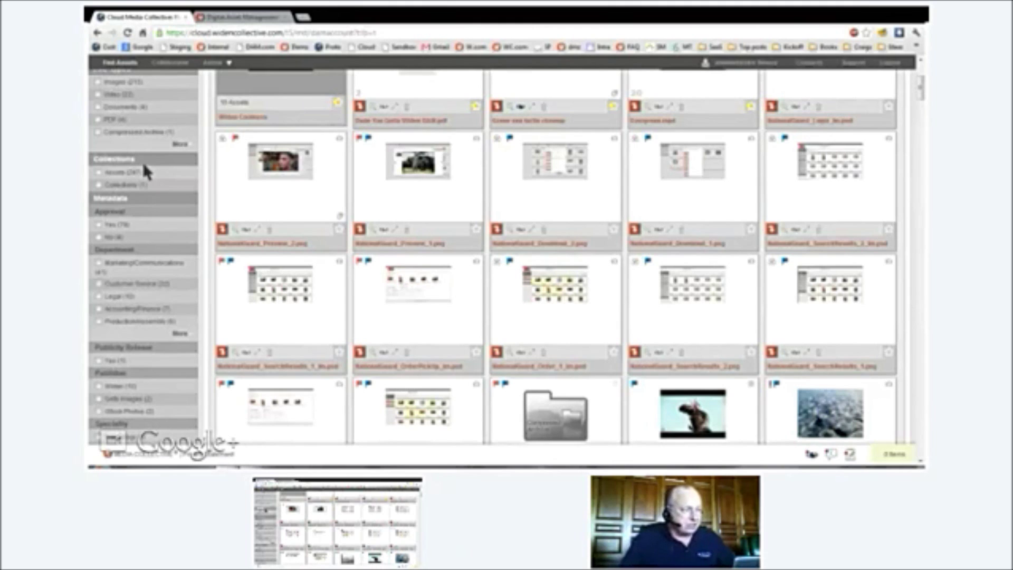
{"action": "scroll", "coordinate": [129, 220], "scroll_direction": "down", "scroll_amount": 1}
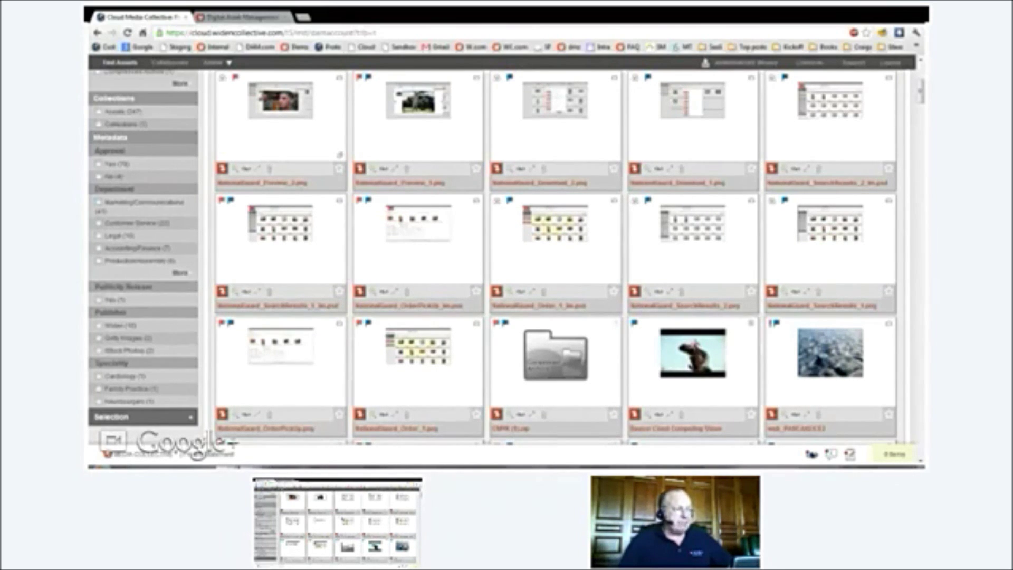
{"action": "left_click", "coordinate": [117, 179]}
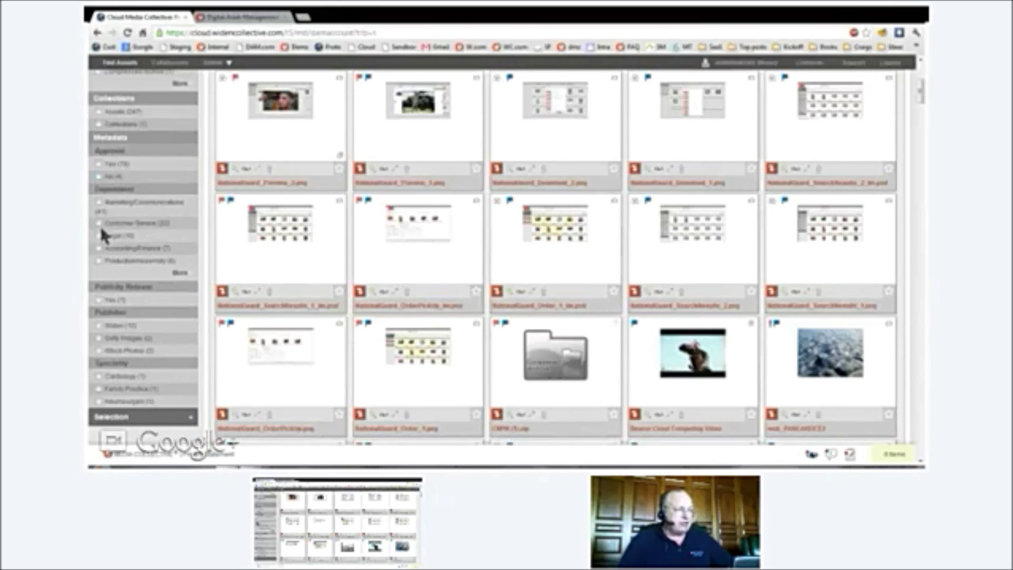
{"action": "left_click", "coordinate": [99, 260]}
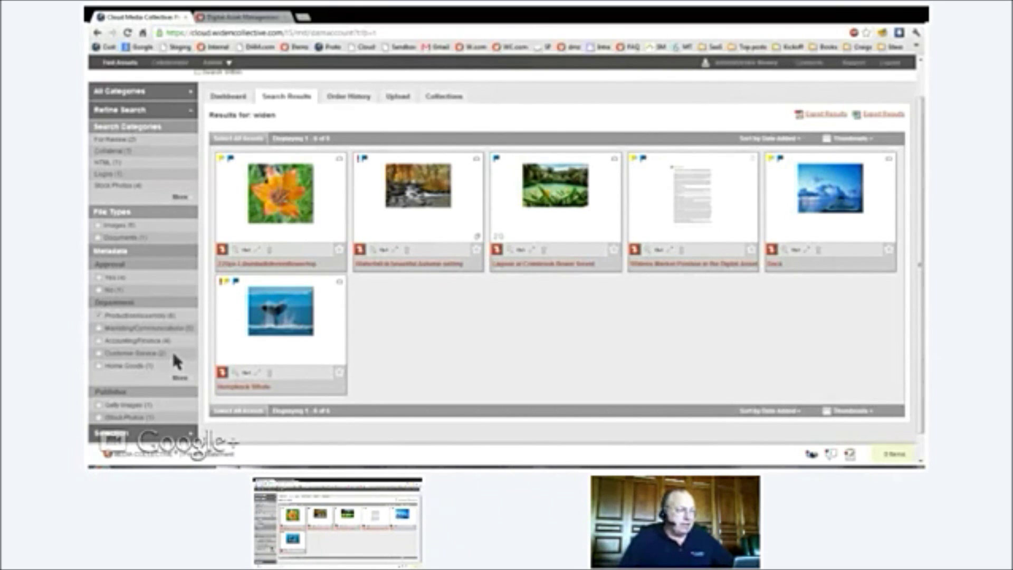
{"action": "left_click", "coordinate": [97, 226]}
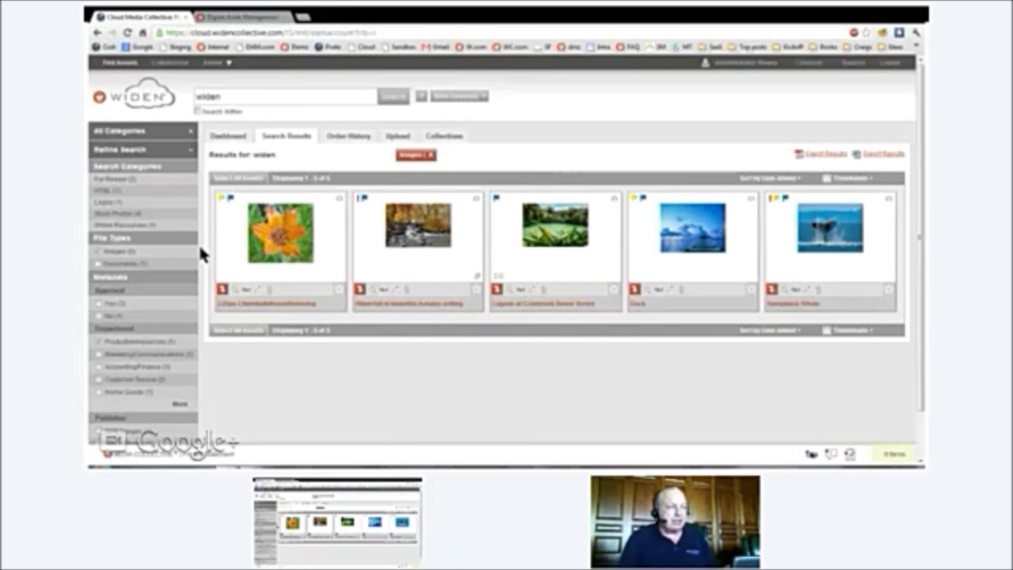
Run the All Assets search and browse through the thumbnails of the whole library.
{"action": "left_click", "coordinate": [437, 96]}
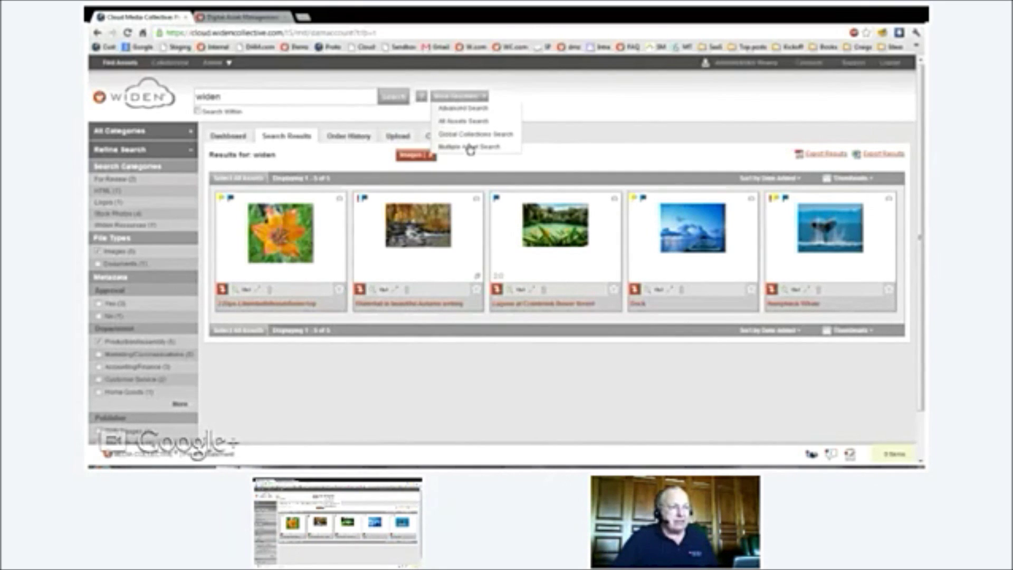
{"action": "left_click", "coordinate": [468, 125]}
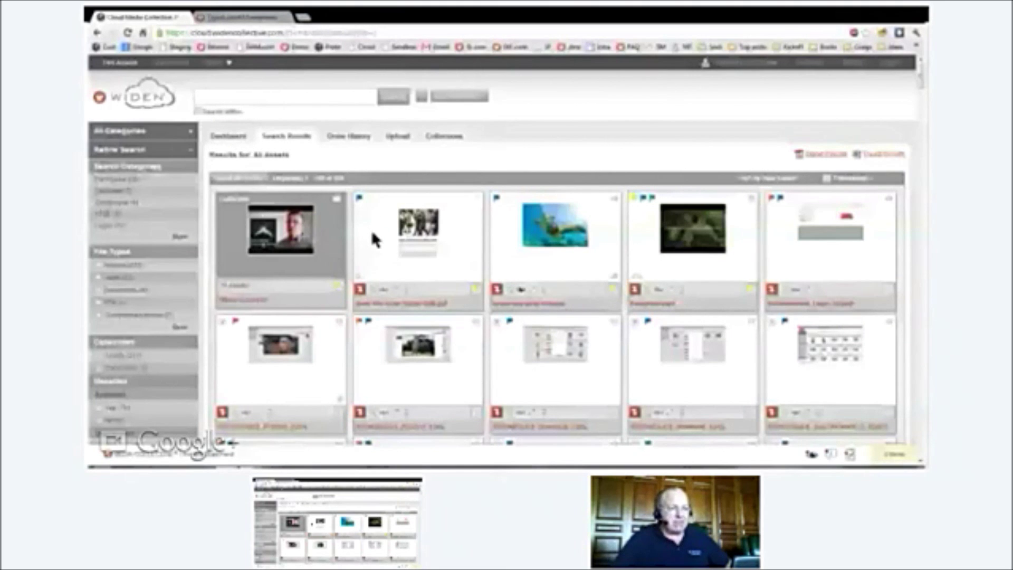
{"action": "scroll", "coordinate": [433, 242], "scroll_direction": "down", "scroll_amount": 3}
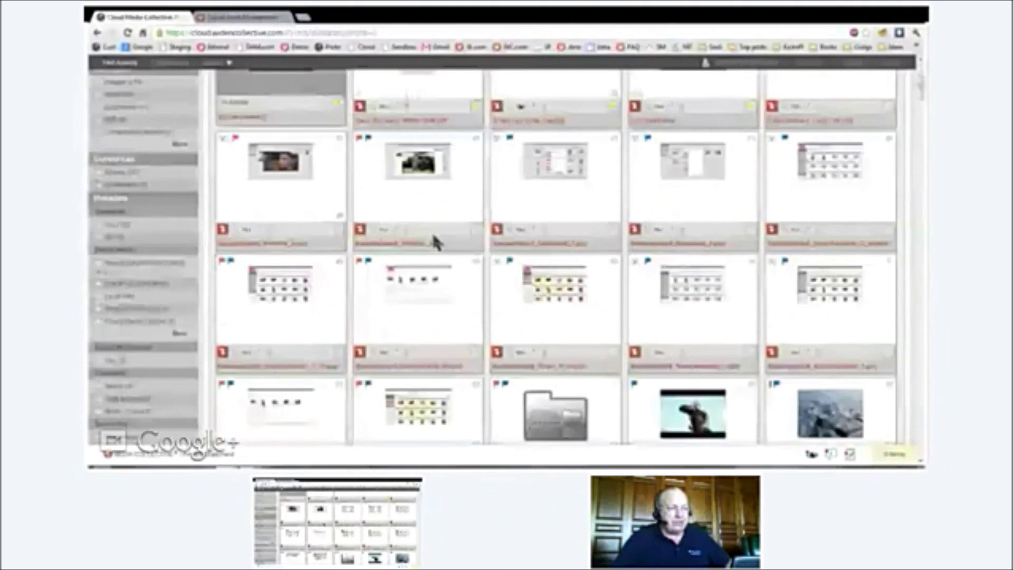
{"action": "scroll", "coordinate": [433, 241], "scroll_direction": "down", "scroll_amount": 5}
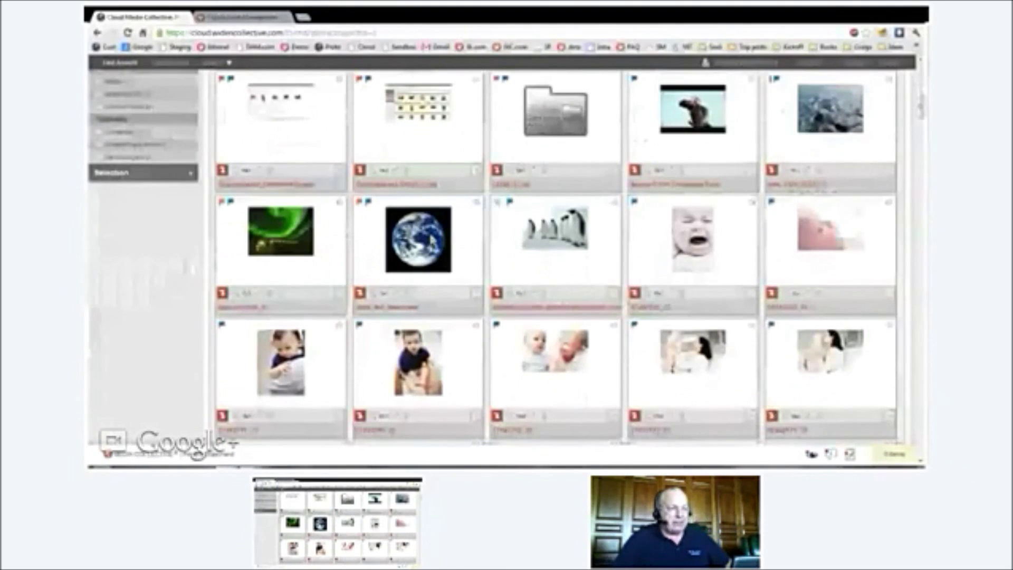
{"action": "scroll", "coordinate": [555, 258], "scroll_direction": "down", "scroll_amount": 5}
{"action": "scroll", "coordinate": [429, 242], "scroll_direction": "down", "scroll_amount": 5}
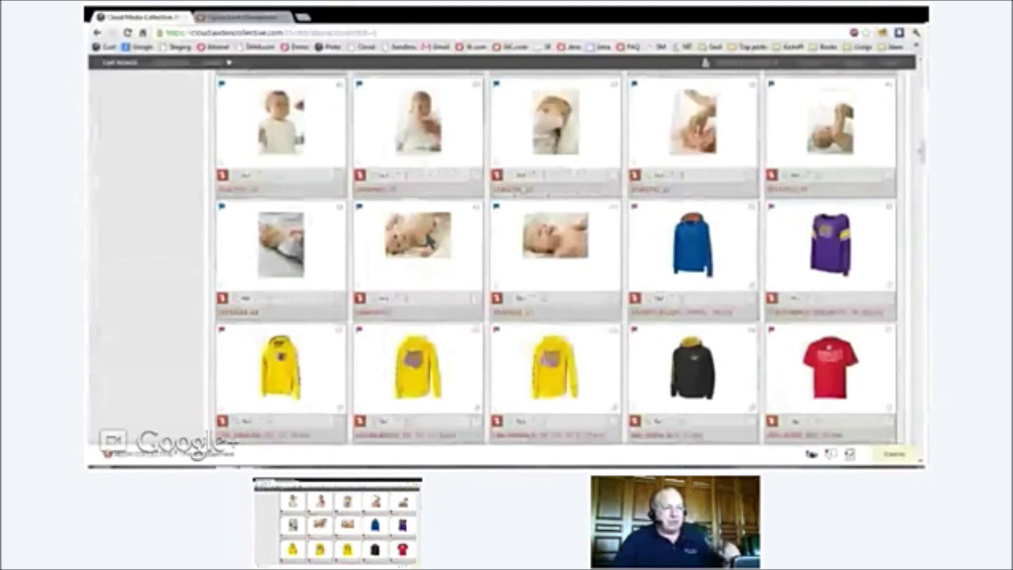
{"action": "scroll", "coordinate": [429, 241], "scroll_direction": "down", "scroll_amount": 5}
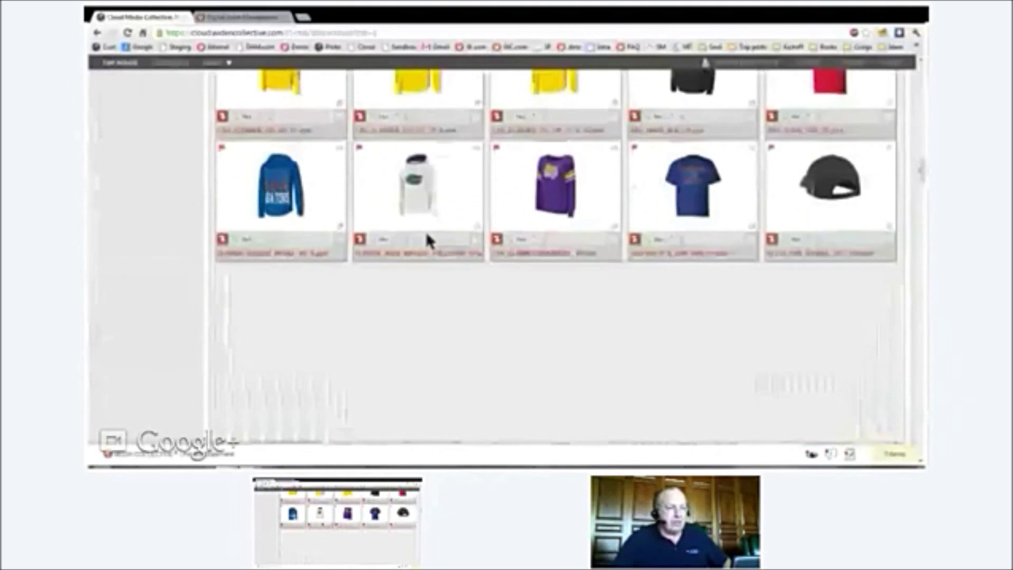
{"action": "scroll", "coordinate": [428, 242], "scroll_direction": "down", "scroll_amount": 3}
{"action": "scroll", "coordinate": [428, 242], "scroll_direction": "down", "scroll_amount": 3}
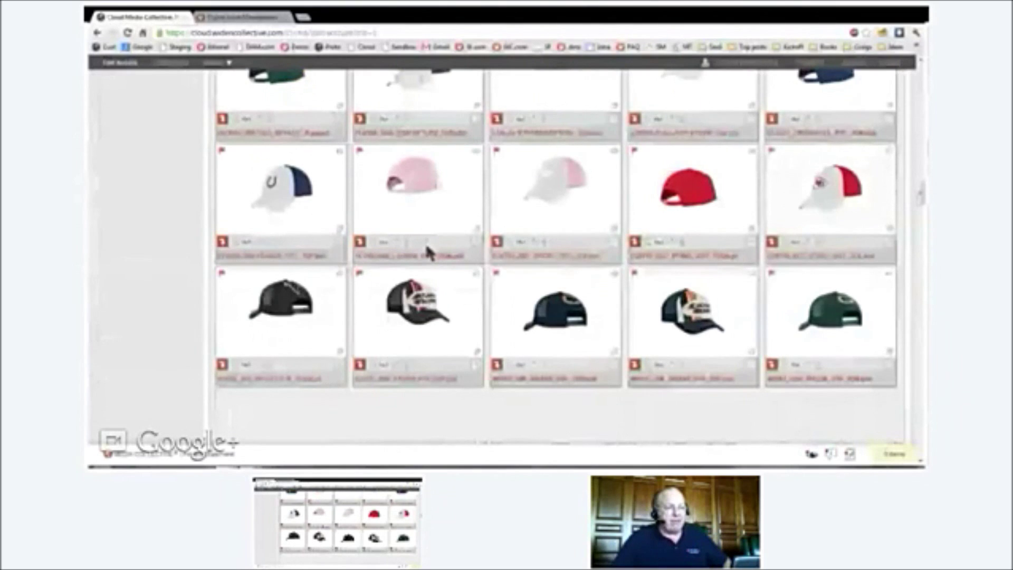
{"action": "scroll", "coordinate": [427, 248], "scroll_direction": "down", "scroll_amount": 3}
{"action": "scroll", "coordinate": [428, 247], "scroll_direction": "down", "scroll_amount": 2}
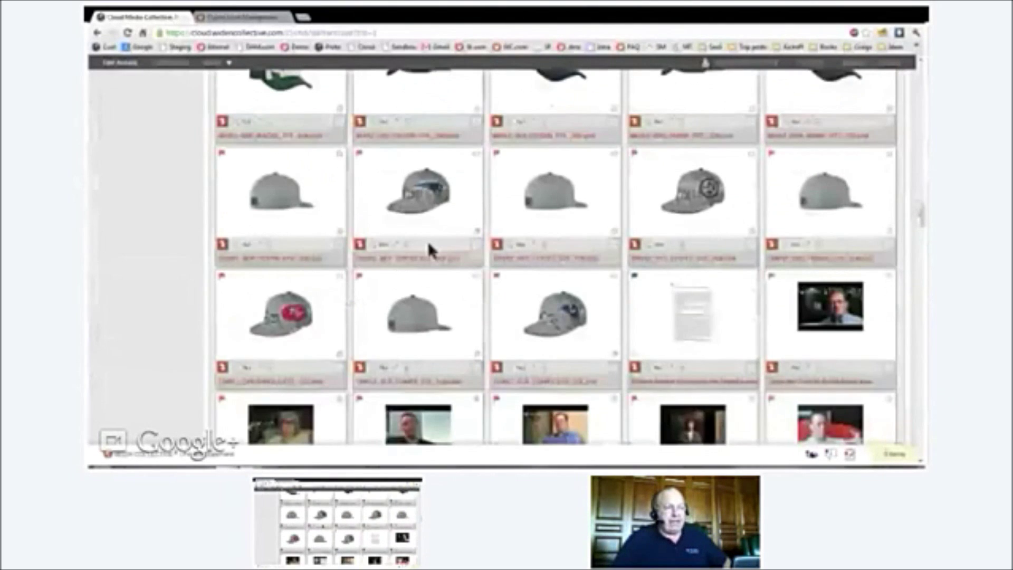
{"action": "scroll", "coordinate": [428, 245], "scroll_direction": "up", "scroll_amount": 10}
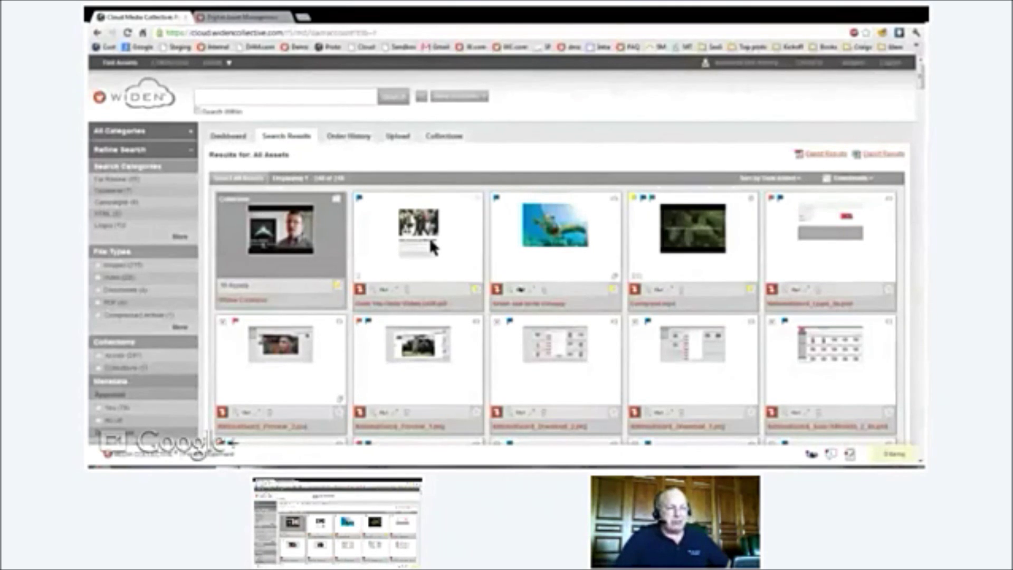
{"action": "scroll", "coordinate": [425, 244], "scroll_direction": "down", "scroll_amount": 5}
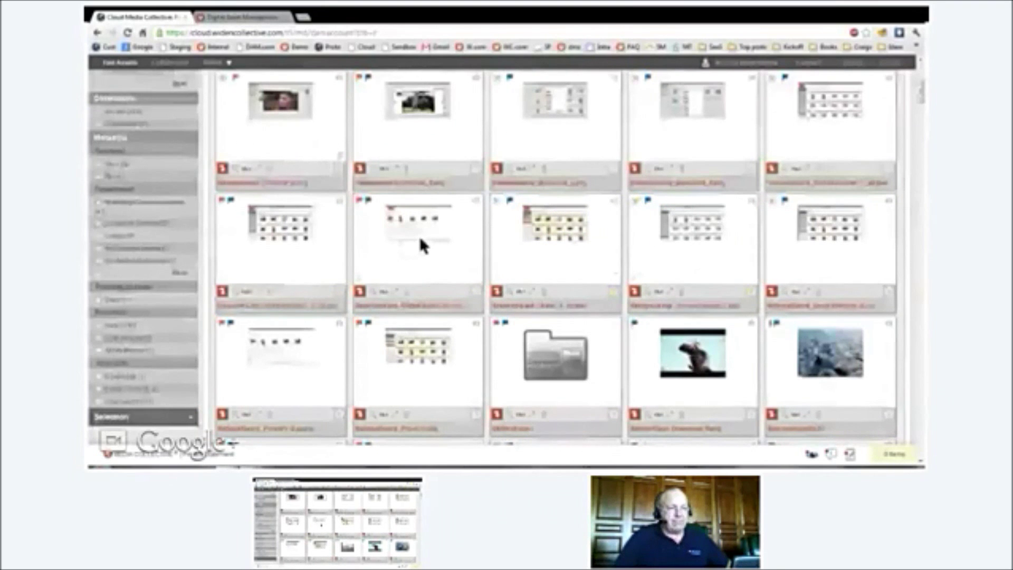
{"action": "scroll", "coordinate": [417, 237], "scroll_direction": "up", "scroll_amount": 2}
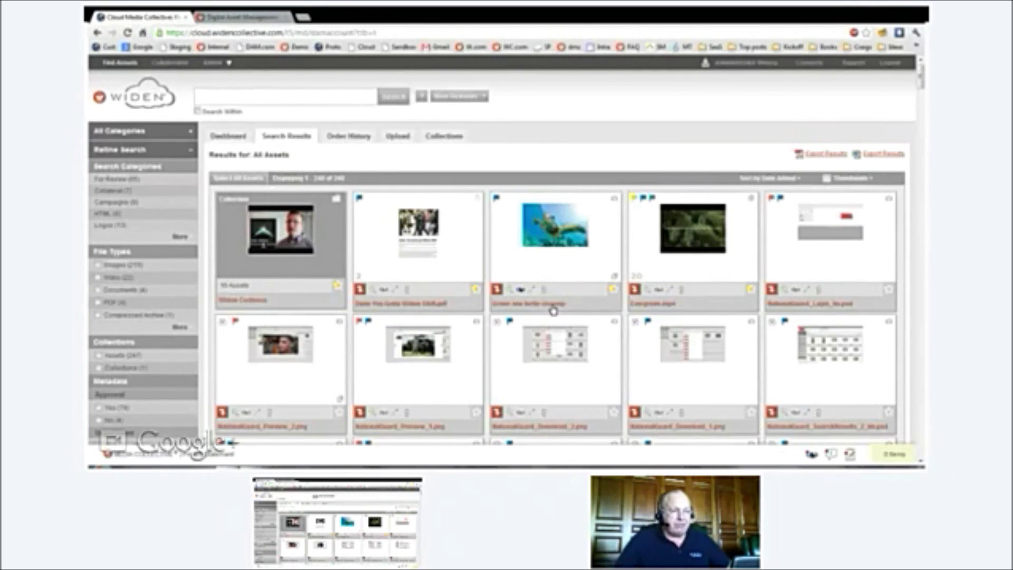
Open the green sea turtle closeup asset and start editing all of its metadata fields.
{"action": "left_click", "coordinate": [549, 308]}
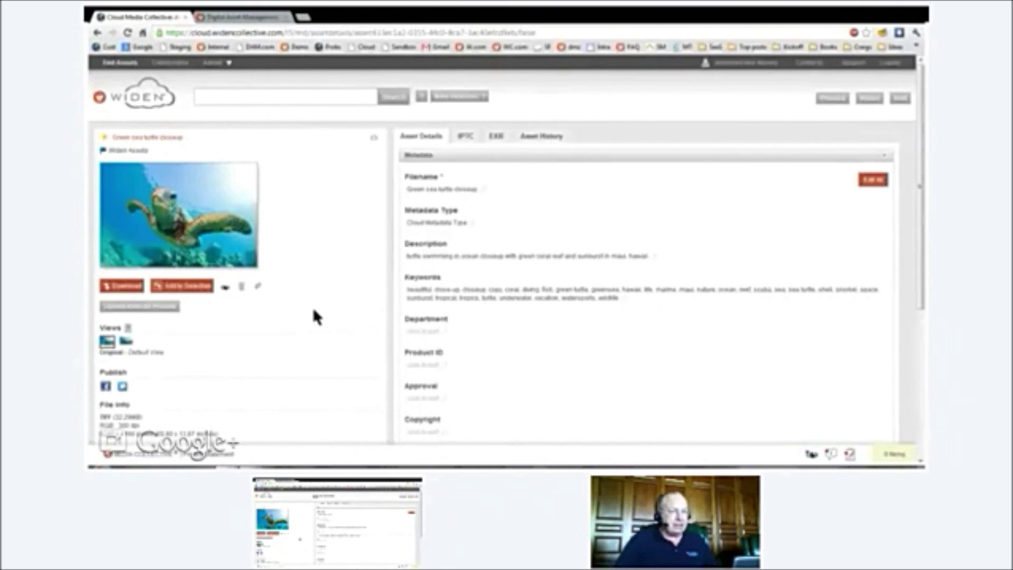
{"action": "left_click", "coordinate": [873, 181]}
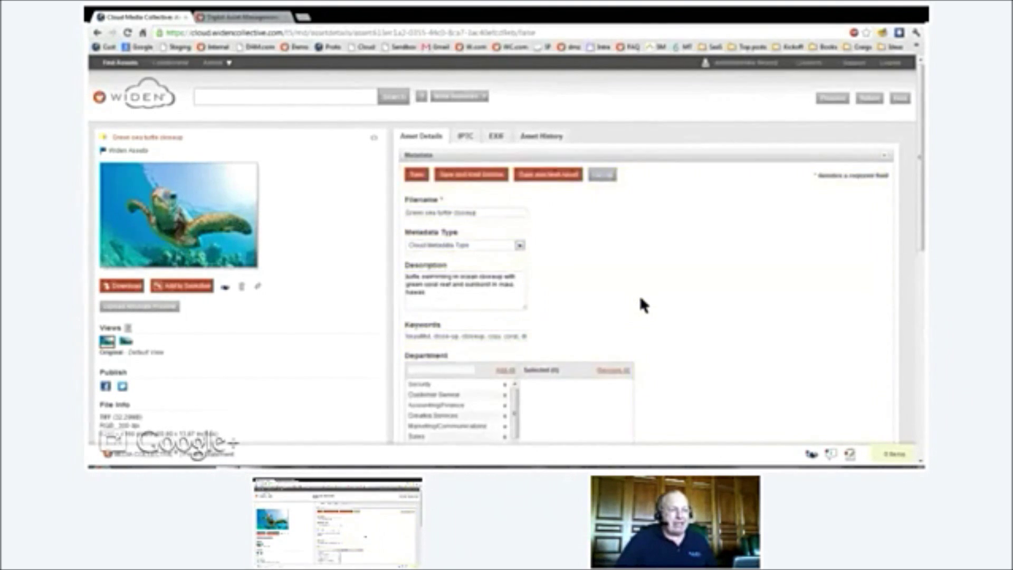
{"action": "scroll", "coordinate": [639, 296], "scroll_direction": "down", "scroll_amount": 3}
{"action": "scroll", "coordinate": [639, 295], "scroll_direction": "up", "scroll_amount": 1}
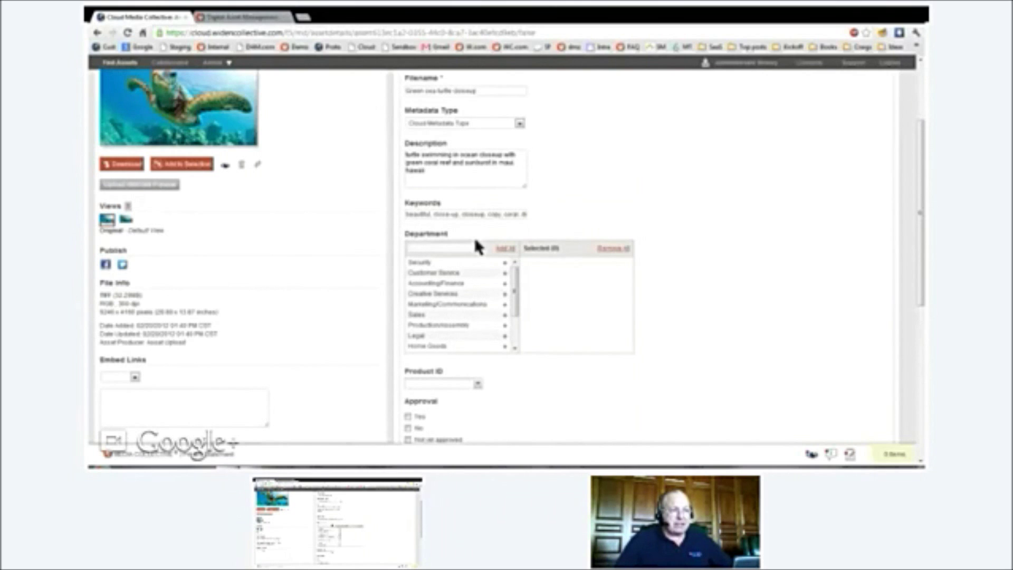
Assign the Security, Creative Services and Sales departments to the asset, leaving the other departments unselected.
{"action": "left_click", "coordinate": [504, 249]}
{"action": "left_click", "coordinate": [616, 252]}
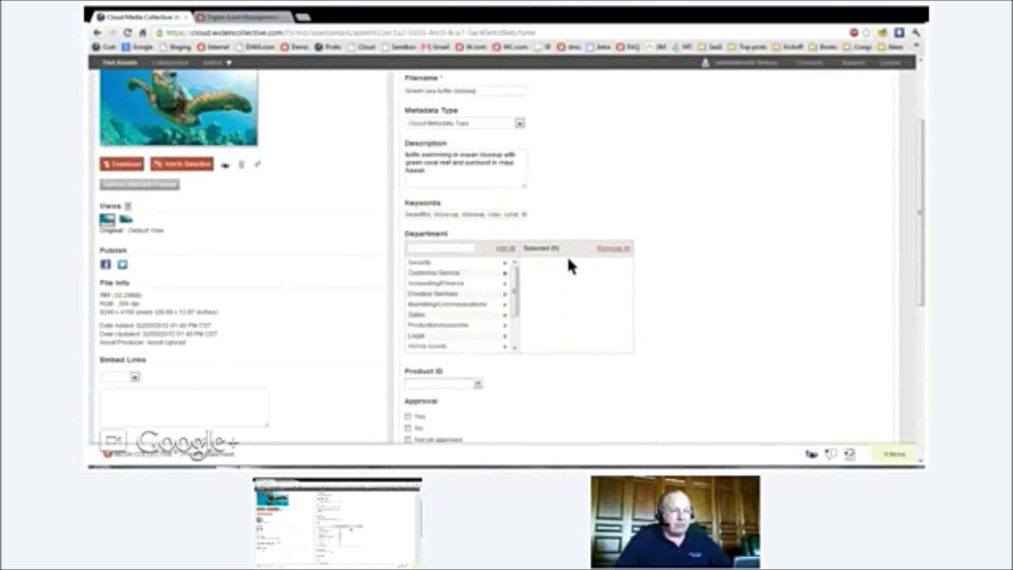
{"action": "left_click", "coordinate": [504, 263]}
{"action": "left_click", "coordinate": [505, 283]}
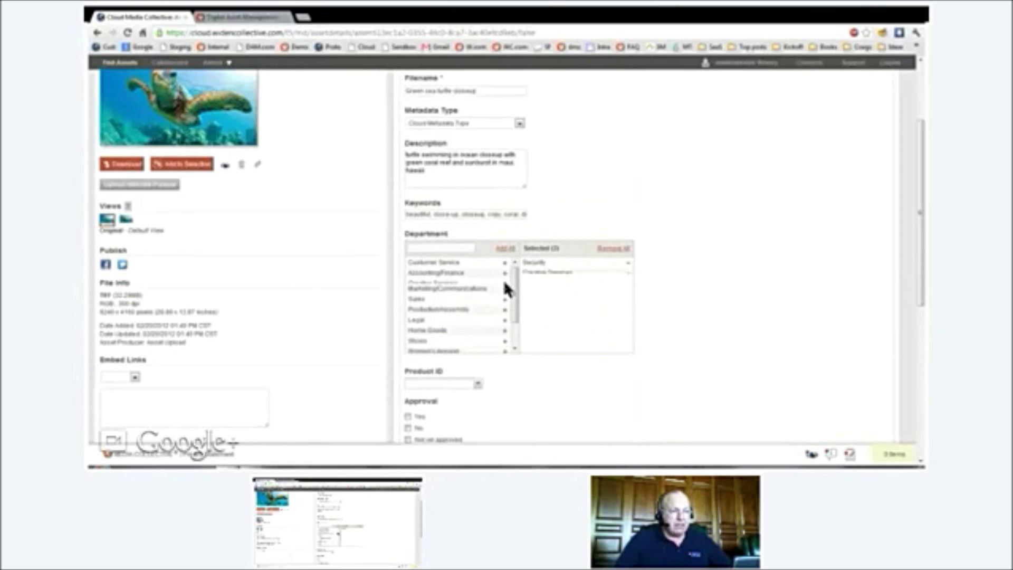
{"action": "left_click", "coordinate": [505, 293]}
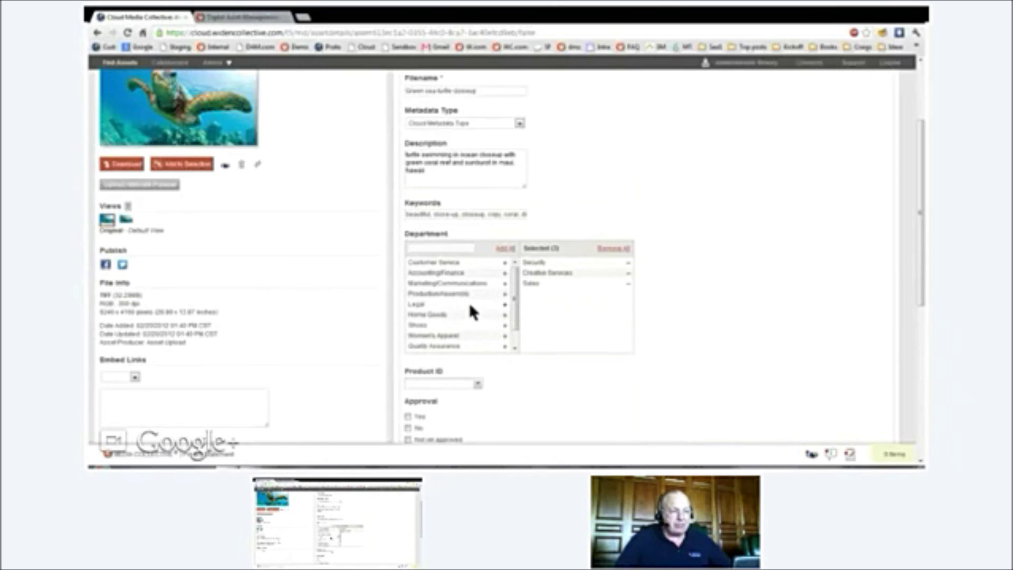
Try Widen as the asset's publisher to bring up its dependent details field, and switch the publisher back to iStock Photos.
{"action": "scroll", "coordinate": [469, 303], "scroll_direction": "down", "scroll_amount": 2}
{"action": "scroll", "coordinate": [692, 311], "scroll_direction": "down", "scroll_amount": 3}
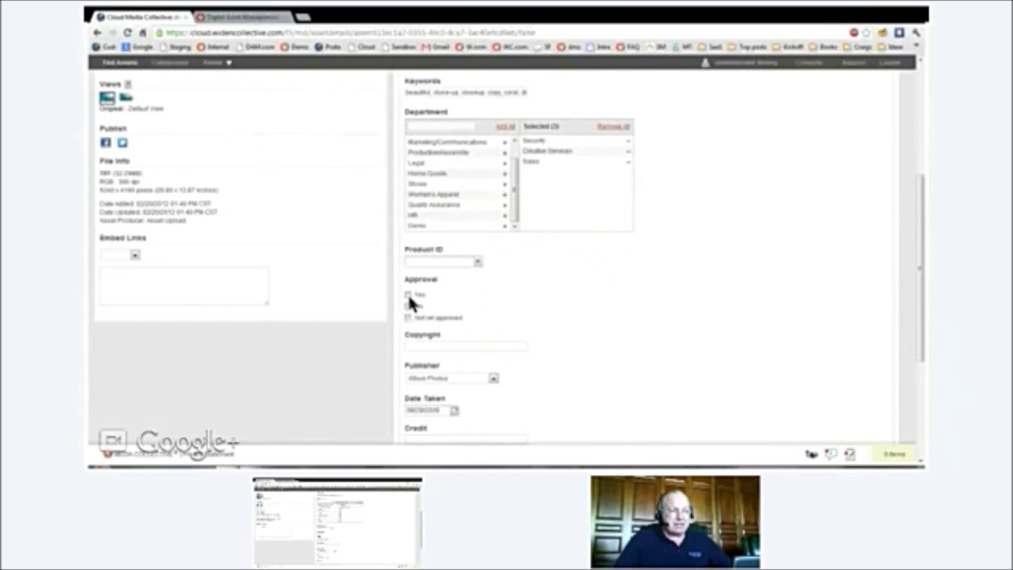
{"action": "scroll", "coordinate": [570, 311], "scroll_direction": "down", "scroll_amount": 1}
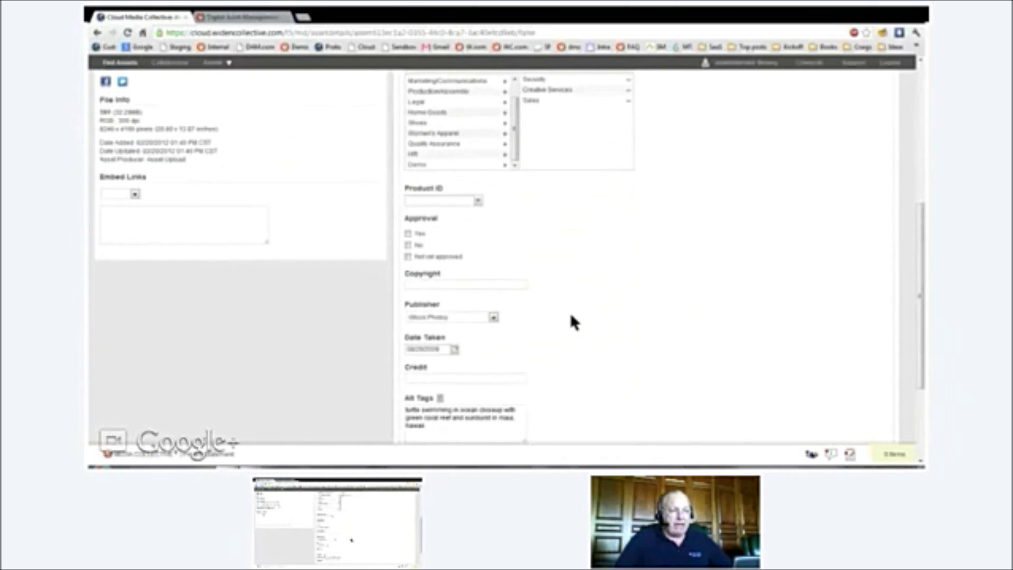
{"action": "left_click", "coordinate": [493, 317]}
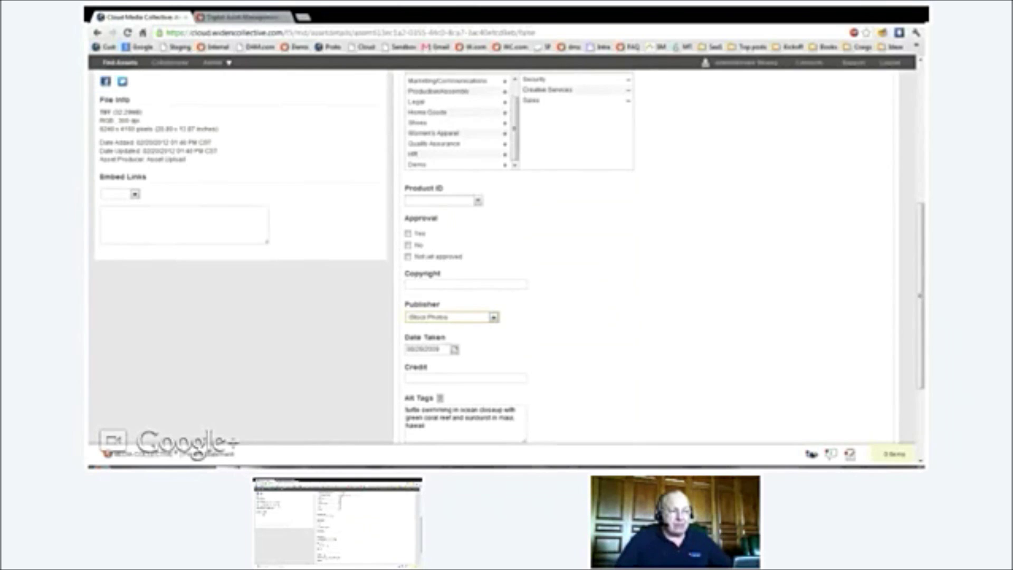
{"action": "left_click", "coordinate": [540, 303]}
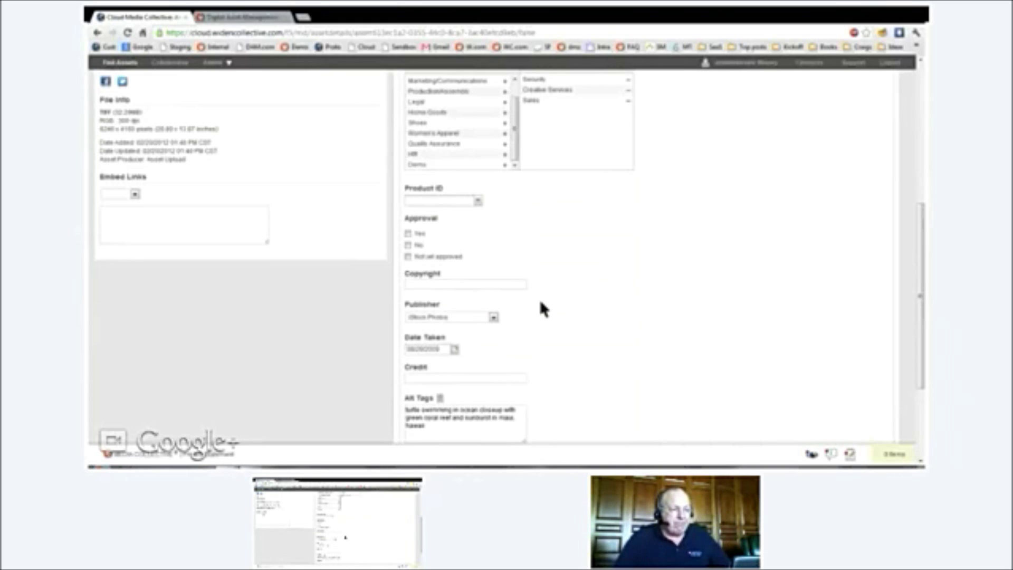
{"action": "left_click", "coordinate": [493, 317]}
{"action": "left_click", "coordinate": [446, 335]}
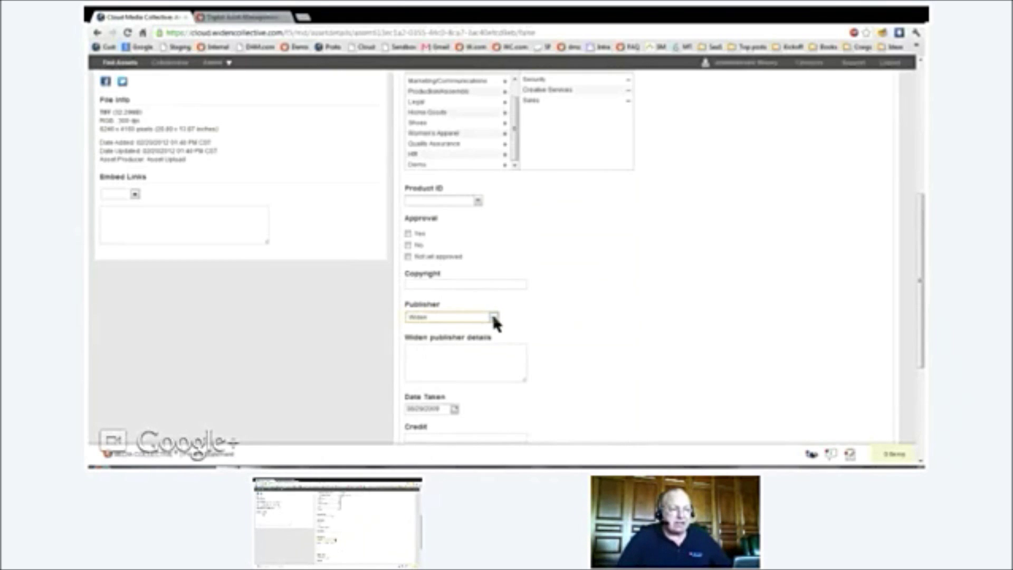
{"action": "left_click", "coordinate": [461, 338]}
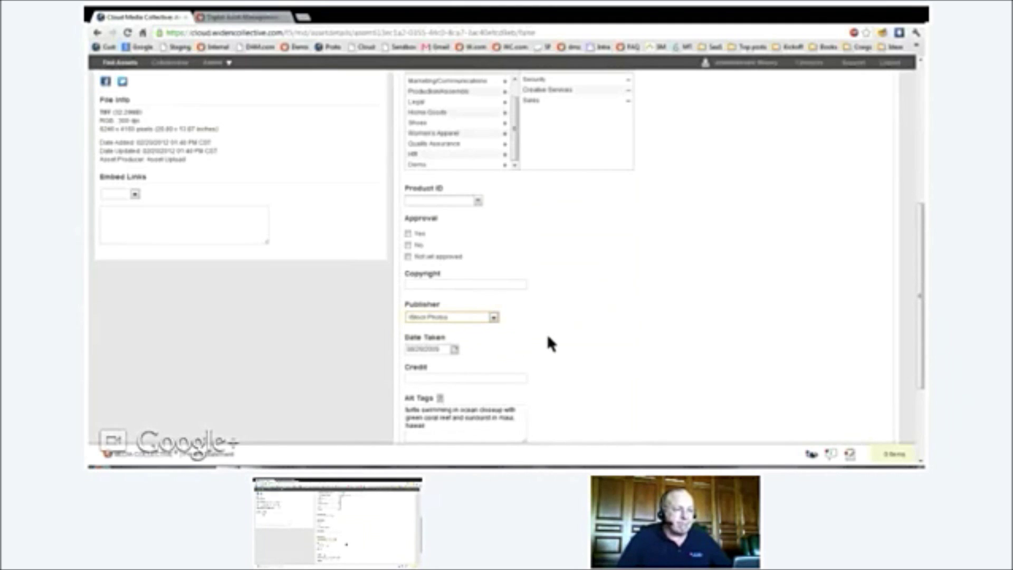
{"action": "scroll", "coordinate": [548, 342], "scroll_direction": "up", "scroll_amount": 4}
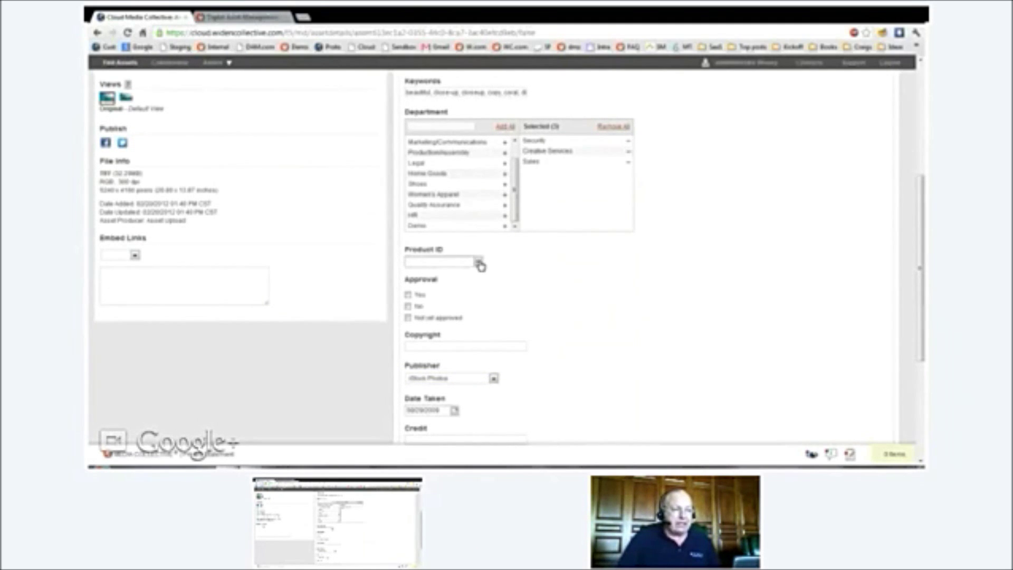
Try the Product ID field's suggestion filtering by the letter A and by the digit 1.
{"action": "left_click", "coordinate": [478, 263]}
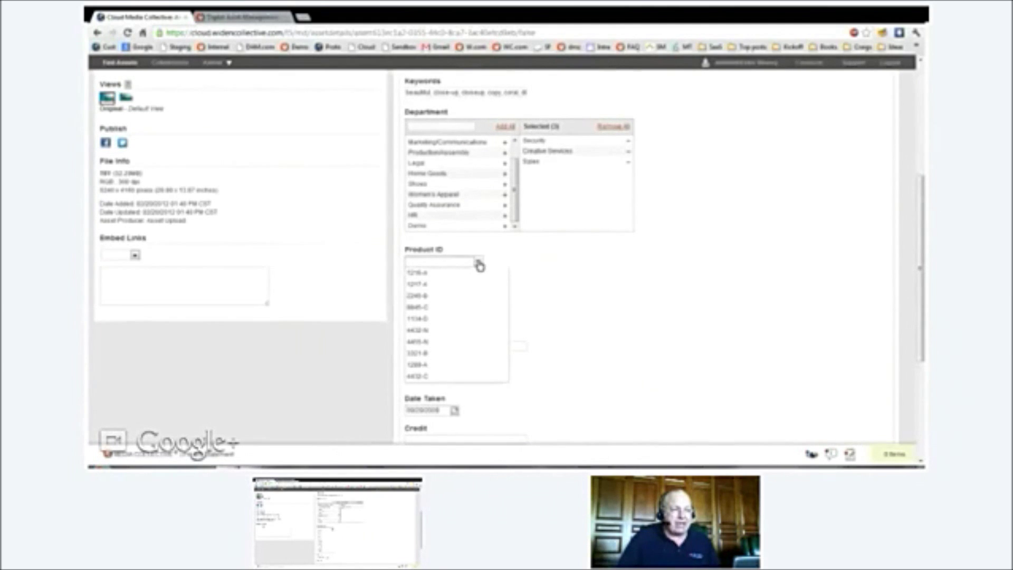
{"action": "left_click", "coordinate": [477, 262]}
{"action": "type", "text": "4"}
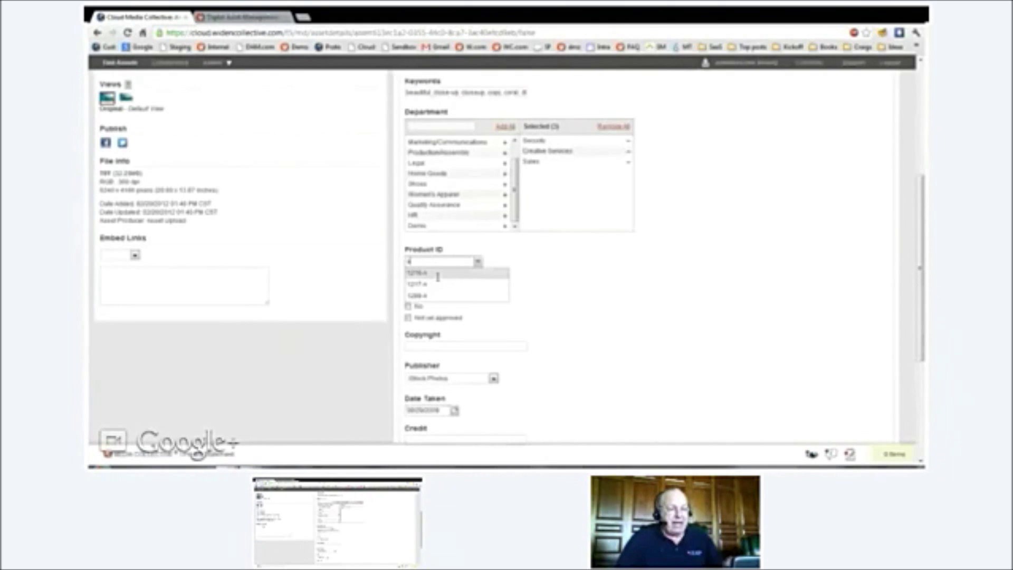
{"action": "key", "text": "BackSpace"}
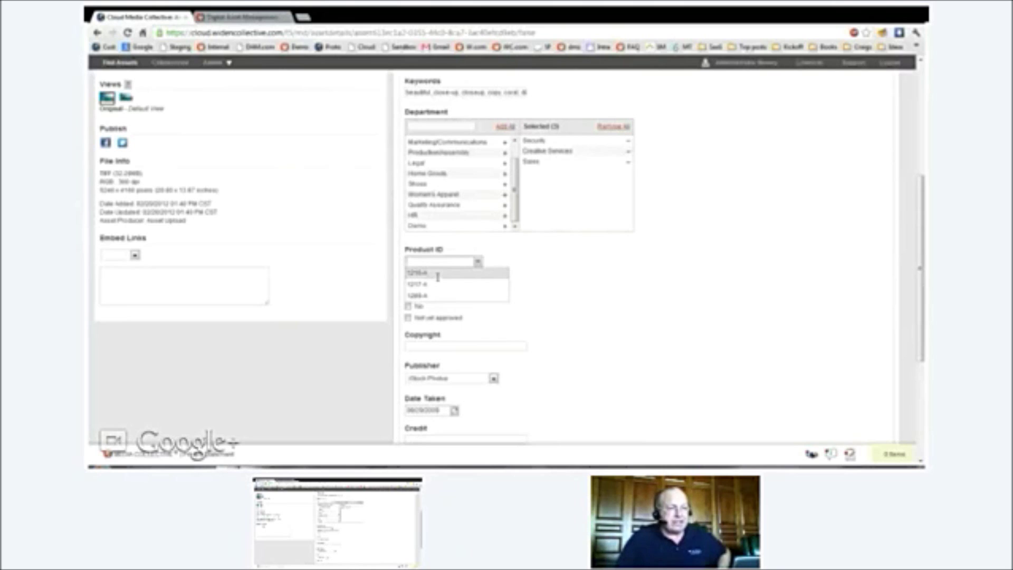
{"action": "type", "text": "1"}
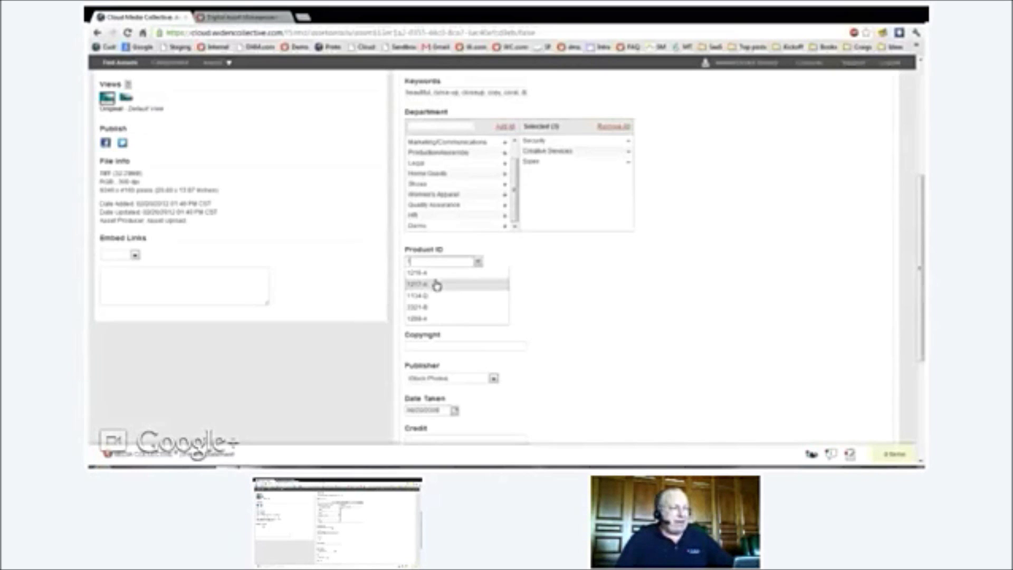
{"action": "left_click", "coordinate": [436, 285]}
Generate the 300x300 embed link code for the green sea turtle closeup image.
{"action": "scroll", "coordinate": [691, 320], "scroll_direction": "up", "scroll_amount": 1}
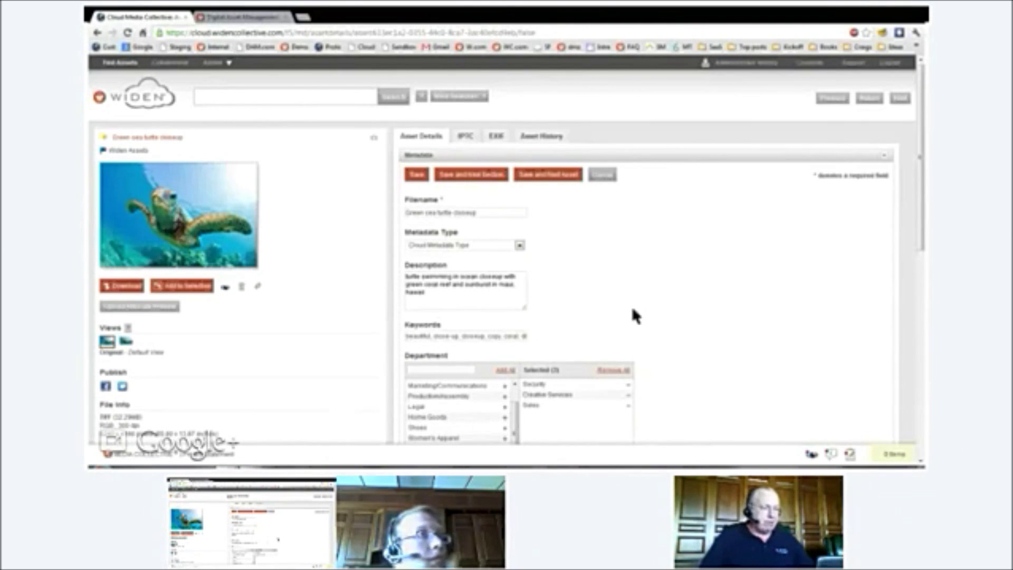
{"action": "scroll", "coordinate": [633, 301], "scroll_direction": "down", "scroll_amount": 1}
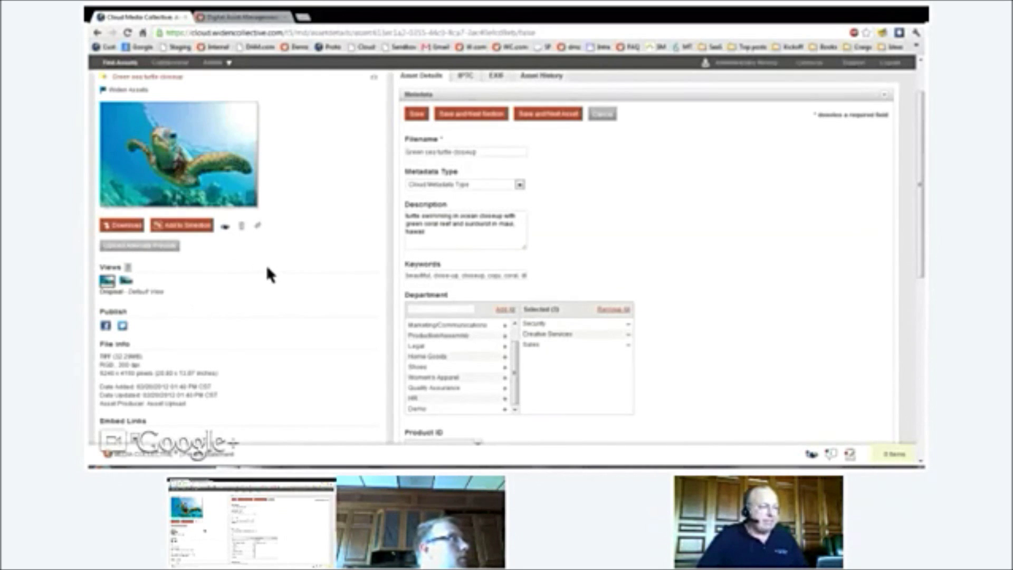
{"action": "scroll", "coordinate": [266, 268], "scroll_direction": "down", "scroll_amount": 2}
{"action": "scroll", "coordinate": [265, 269], "scroll_direction": "down", "scroll_amount": 2}
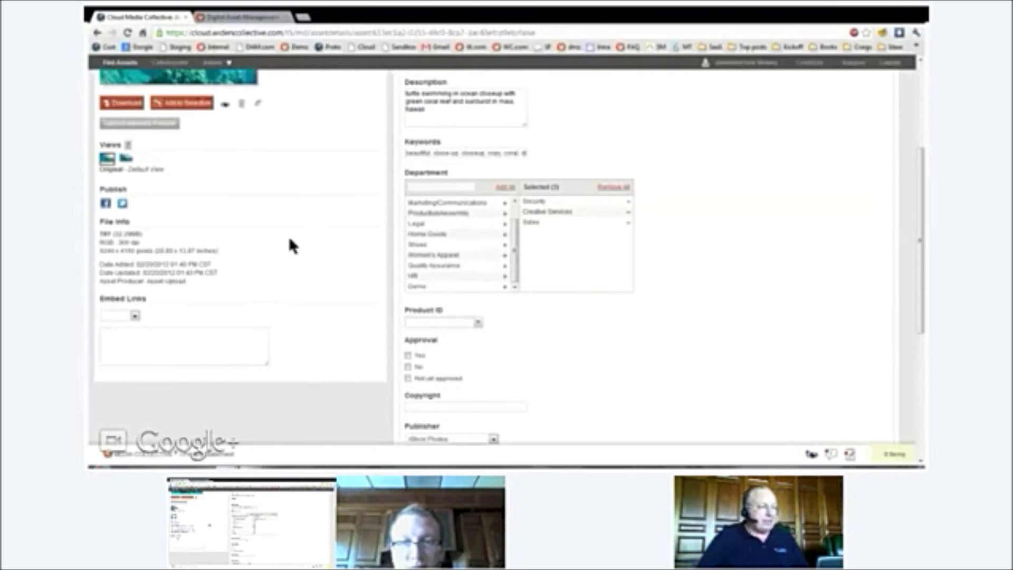
{"action": "left_click", "coordinate": [134, 315]}
{"action": "left_click", "coordinate": [136, 351]}
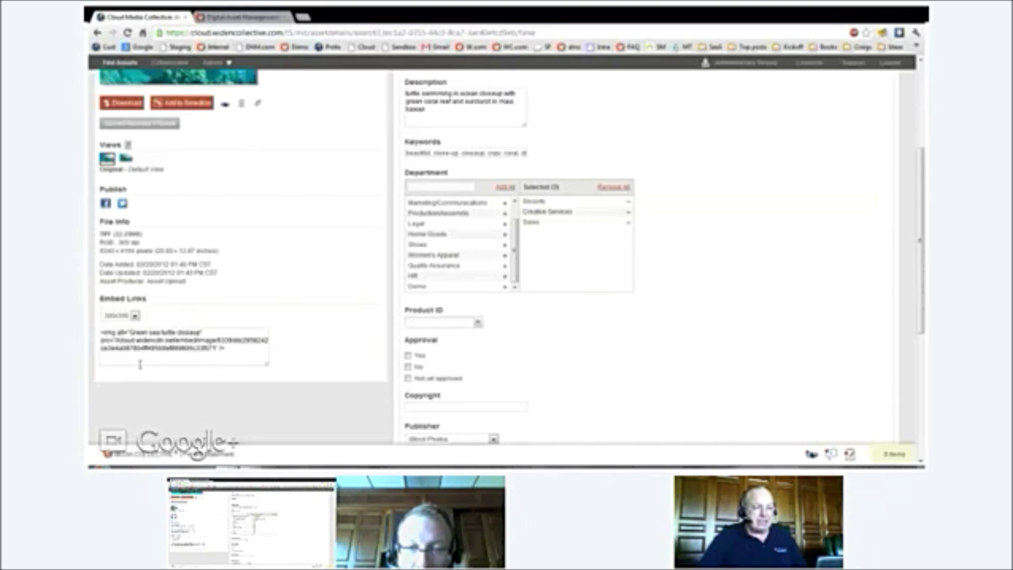
Collapse the asset's Metadata section and expand its Asset Group/Security section.
{"action": "scroll", "coordinate": [219, 301], "scroll_direction": "down", "scroll_amount": 3}
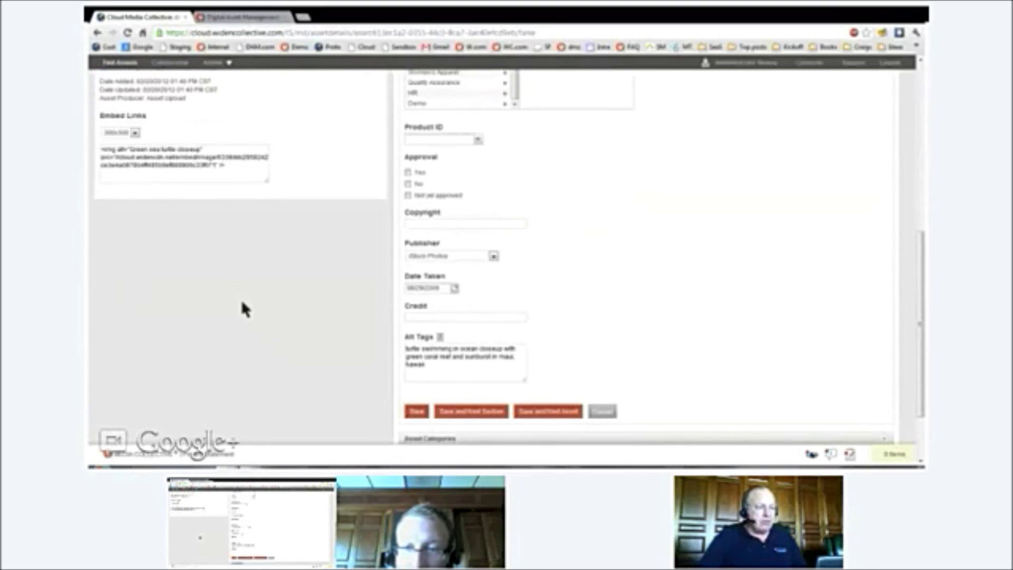
{"action": "scroll", "coordinate": [242, 306], "scroll_direction": "up", "scroll_amount": 5}
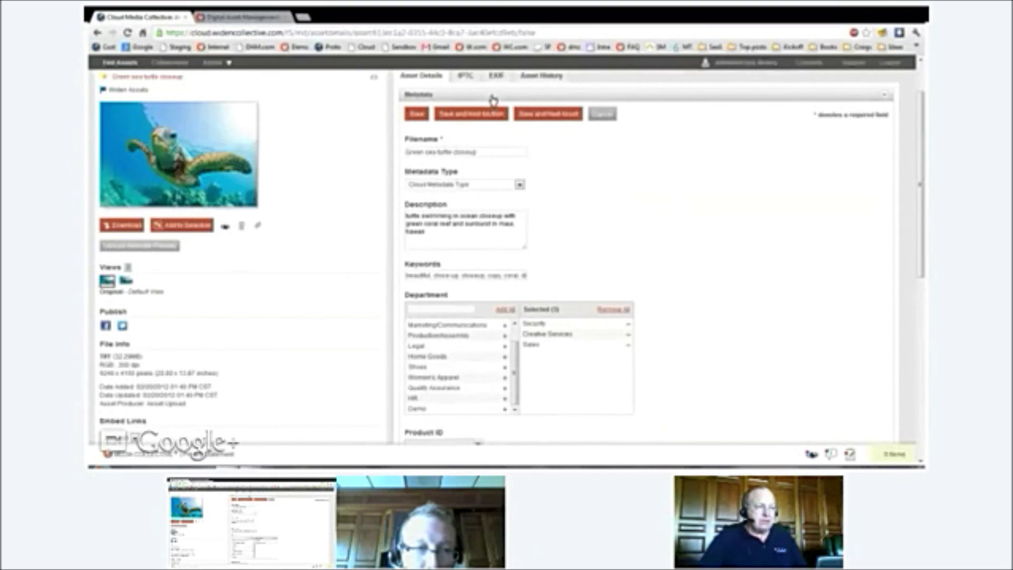
{"action": "scroll", "coordinate": [534, 149], "scroll_direction": "down", "scroll_amount": 6}
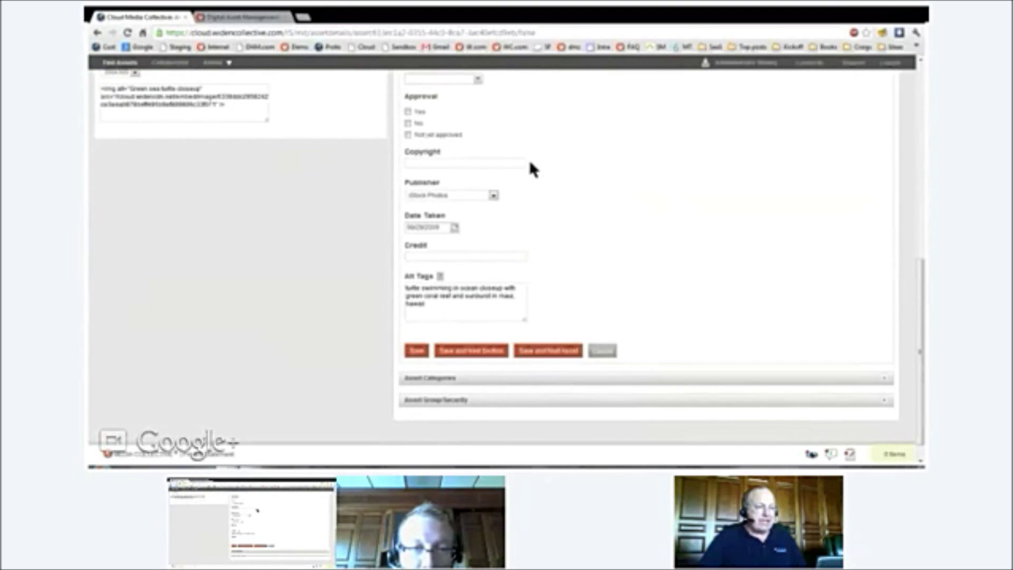
{"action": "scroll", "coordinate": [530, 164], "scroll_direction": "up", "scroll_amount": 6}
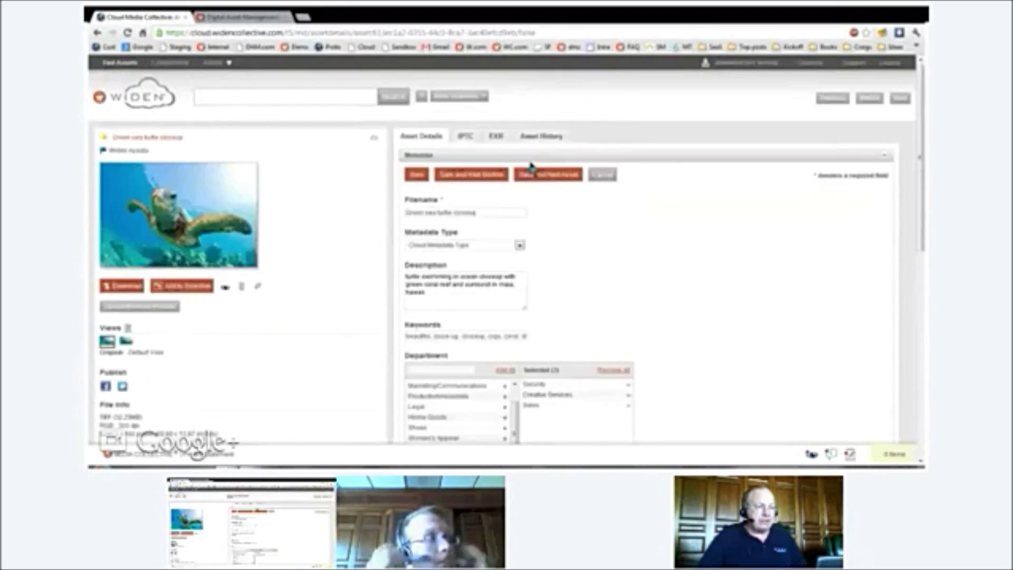
{"action": "left_click", "coordinate": [530, 157]}
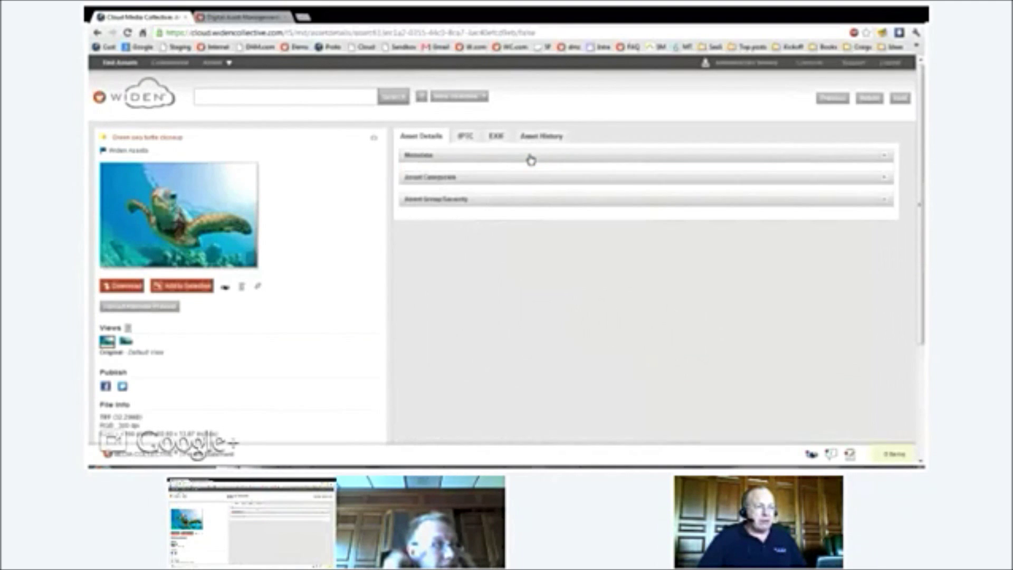
{"action": "left_click", "coordinate": [481, 202]}
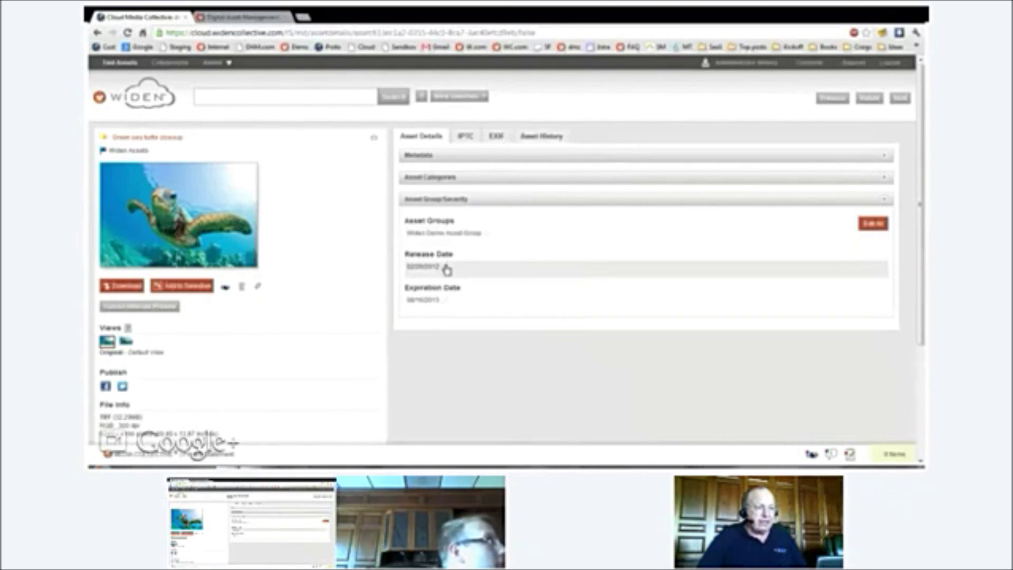
Try to save 08/23/2013 as the asset's expiration date, cancelling the save at the confirmation.
{"action": "scroll", "coordinate": [293, 258], "scroll_direction": "down", "scroll_amount": 1}
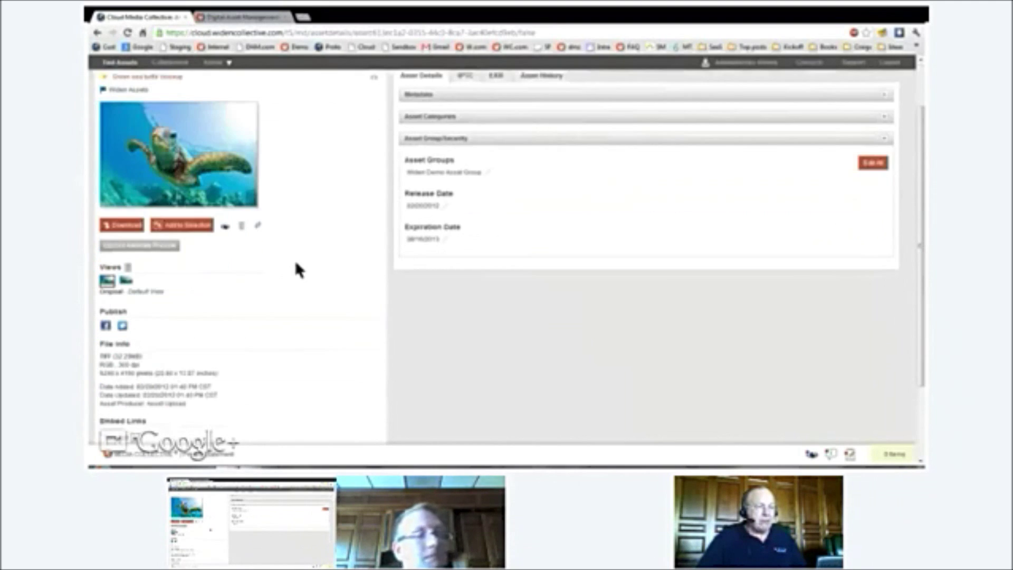
{"action": "left_click_drag", "start_coordinate": [922, 312], "coordinate": [913, 334]}
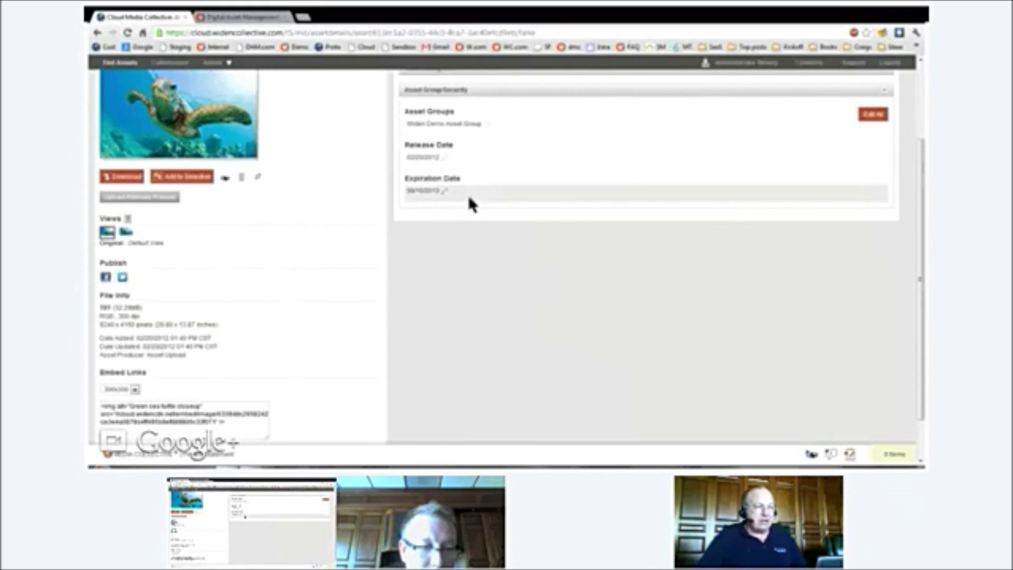
{"action": "left_click", "coordinate": [446, 190]}
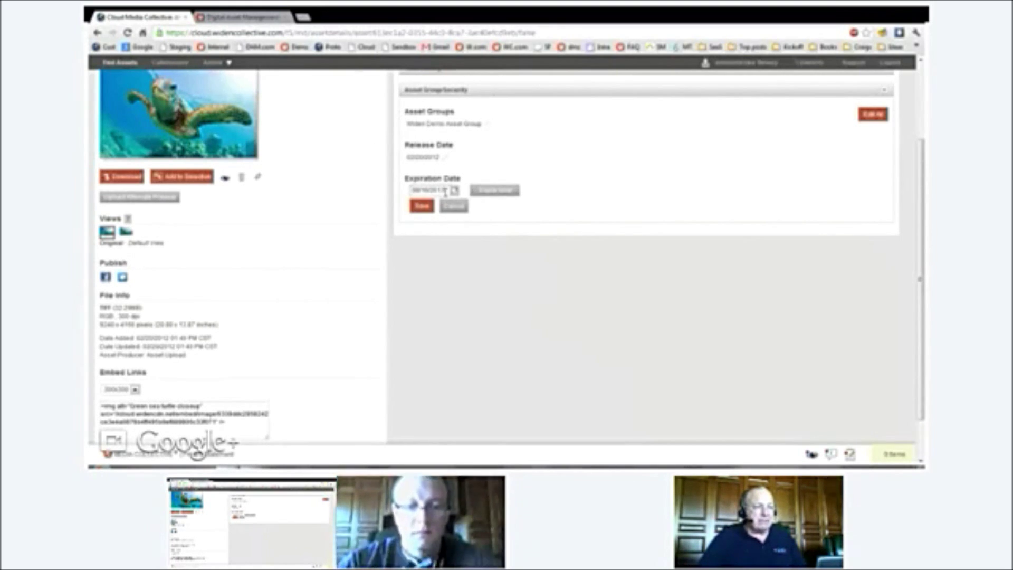
{"action": "left_click", "coordinate": [455, 190]}
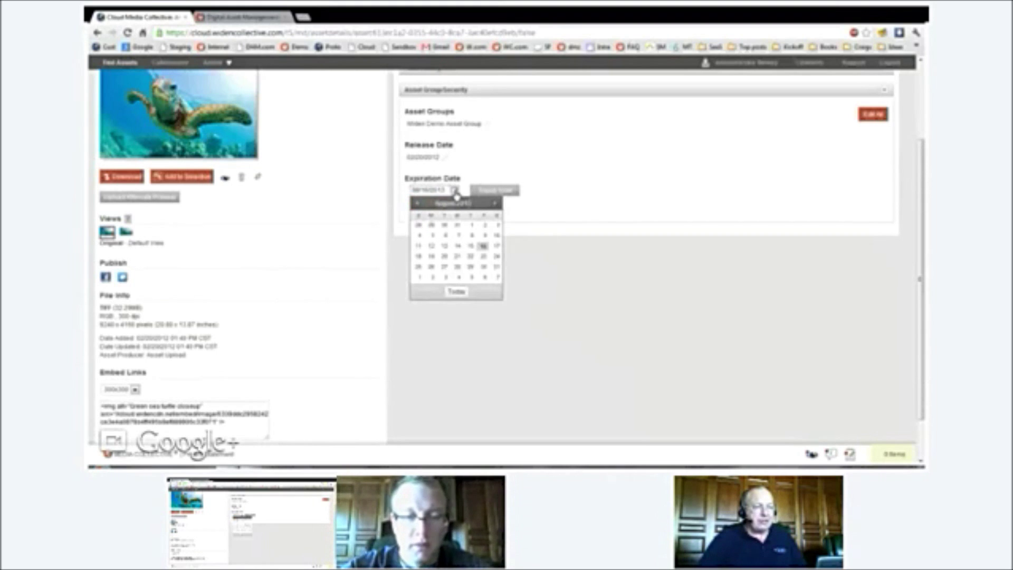
{"action": "left_click", "coordinate": [483, 258]}
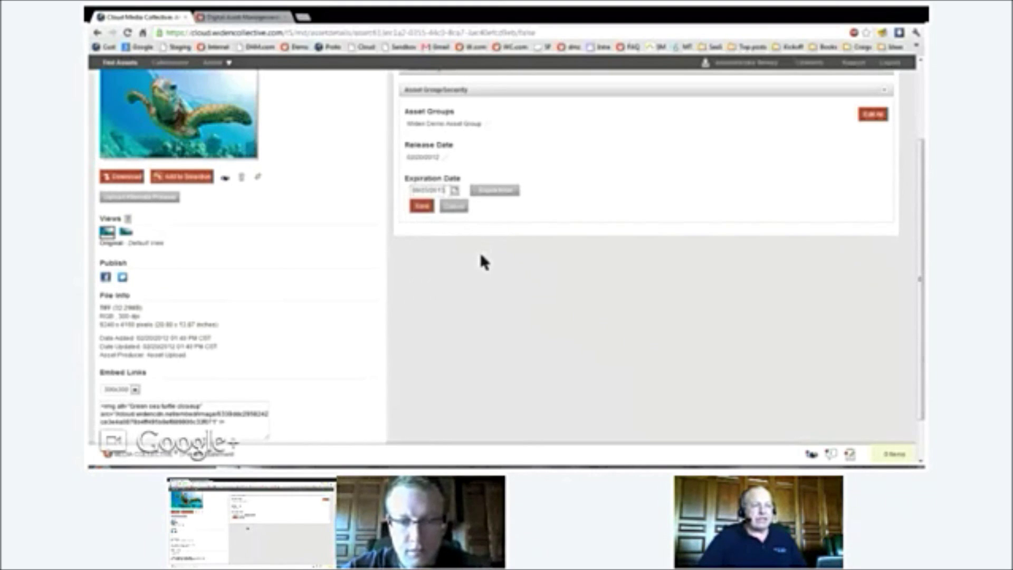
{"action": "left_click", "coordinate": [422, 207]}
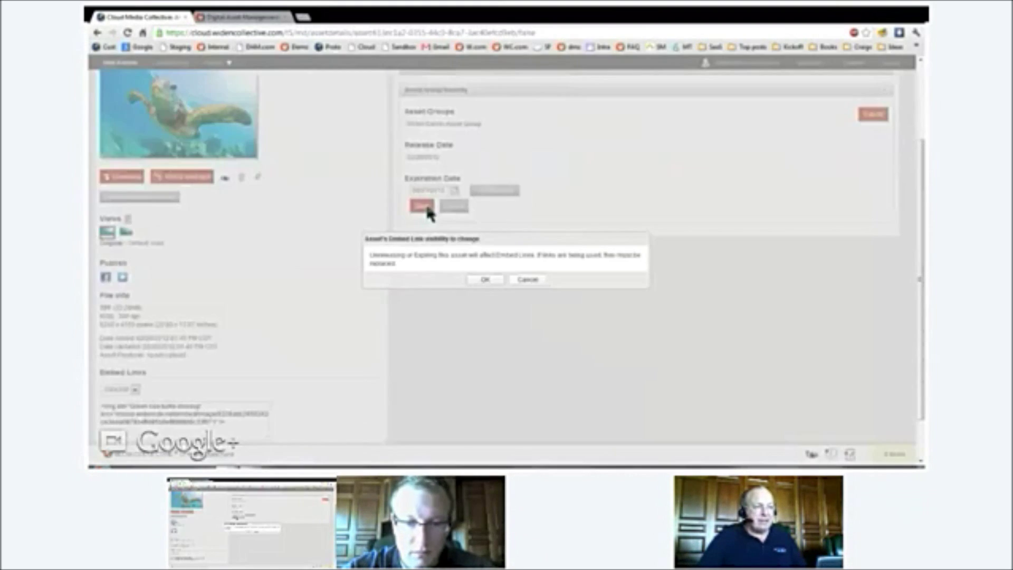
{"action": "left_click", "coordinate": [527, 279]}
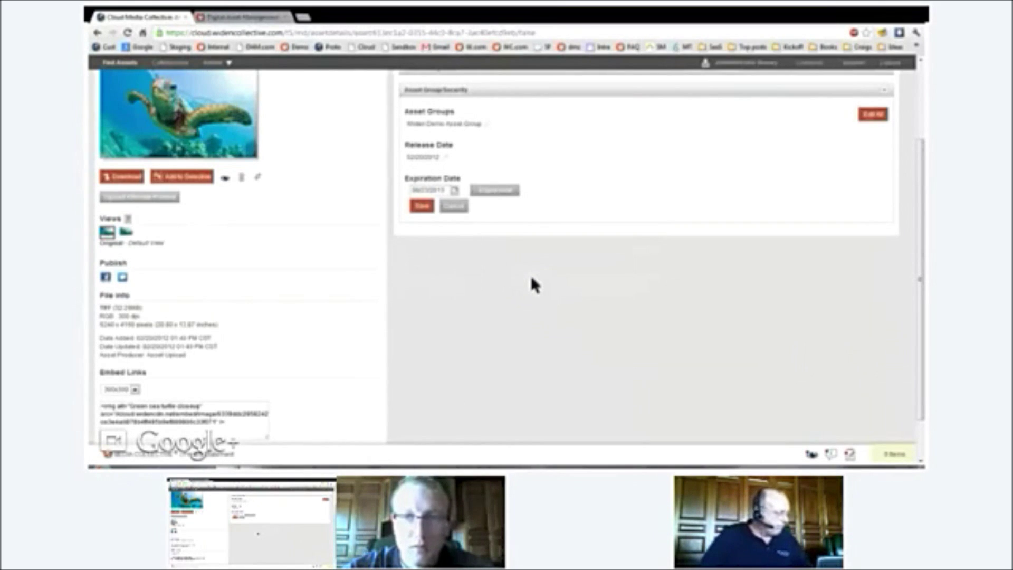